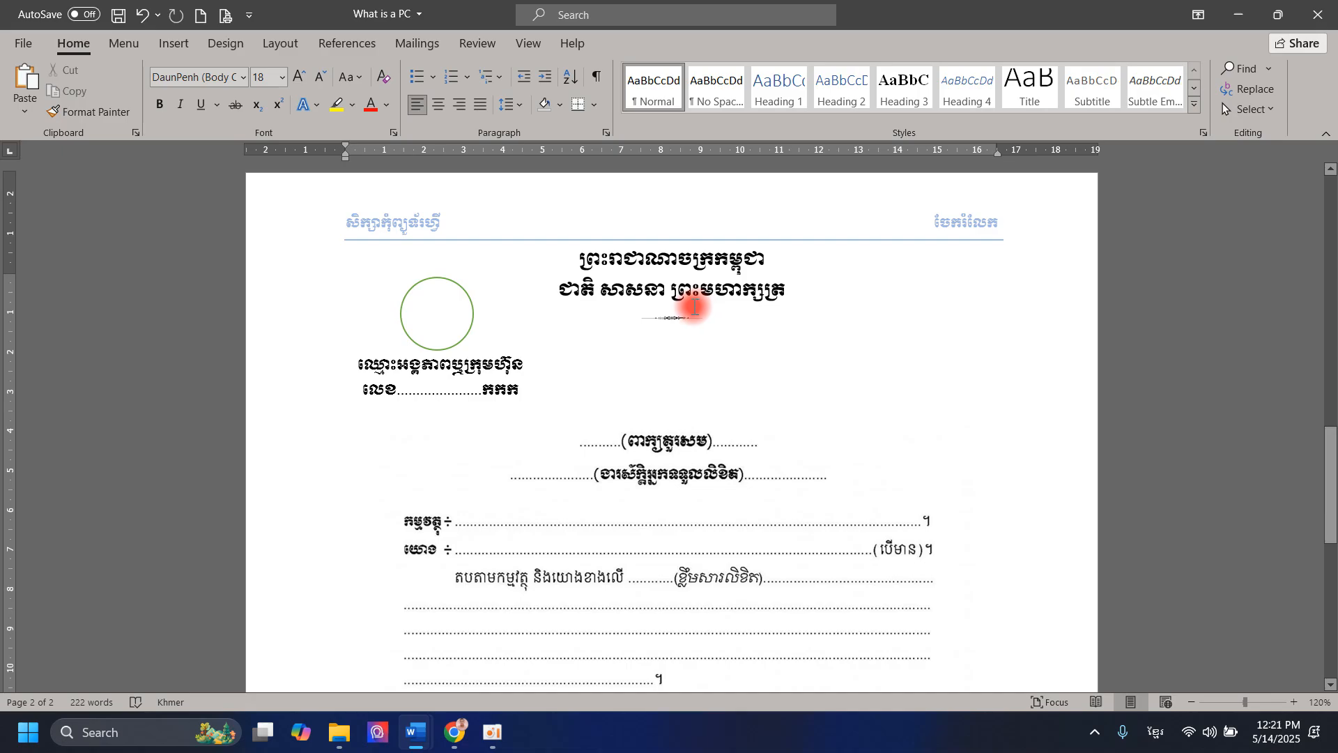
- Move the national motto box beside the logo and align the organisation name and number box to the left margin
{"action": "left_click", "coordinate": [695, 307]}
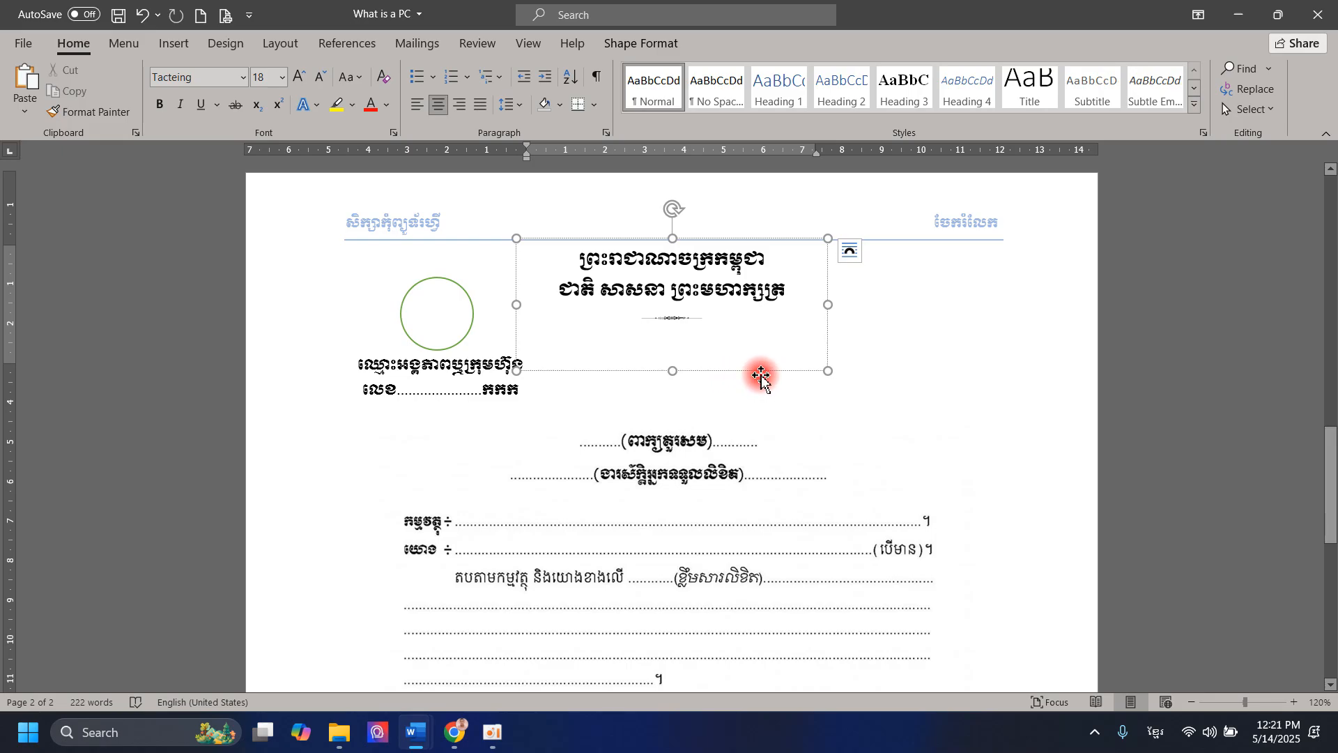
{"action": "left_click_drag", "start_coordinate": [761, 370], "coordinate": [822, 358]}
{"action": "left_click", "coordinate": [424, 383]}
{"action": "left_click_drag", "start_coordinate": [464, 411], "coordinate": [496, 423]}
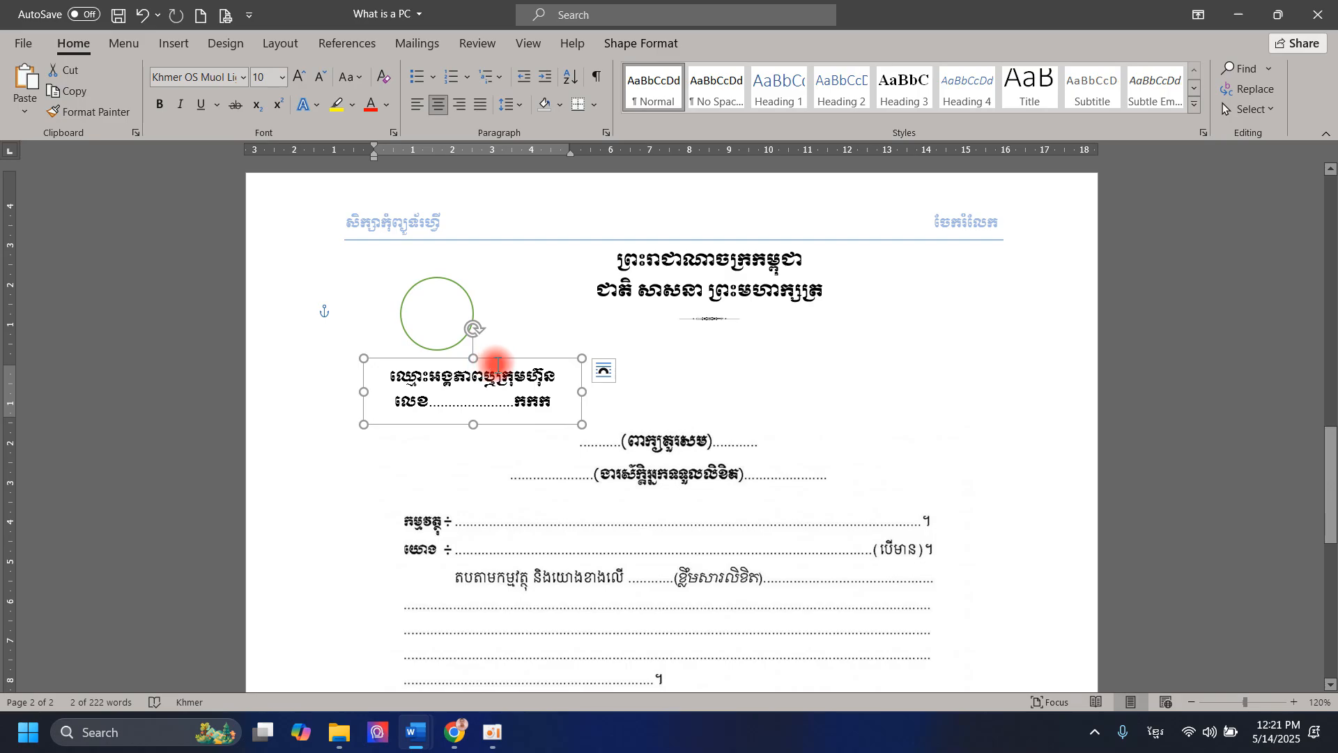
{"action": "mouse_move", "coordinate": [496, 370]}
{"action": "left_mouse_down"}
{"action": "mouse_move", "coordinate": [531, 342]}
{"action": "mouse_move", "coordinate": [486, 375]}
{"action": "mouse_move", "coordinate": [485, 364]}
{"action": "left_mouse_up"}
- Move the closing date text box slightly up
{"action": "scroll", "coordinate": [488, 380], "scroll_direction": "down", "scroll_amount": 3}
{"action": "scroll", "coordinate": [513, 401], "scroll_direction": "down", "scroll_amount": 6}
{"action": "right_click", "coordinate": [529, 424]}
{"action": "left_click", "coordinate": [794, 417]}
{"action": "scroll", "coordinate": [829, 435], "scroll_direction": "down", "scroll_amount": 5}
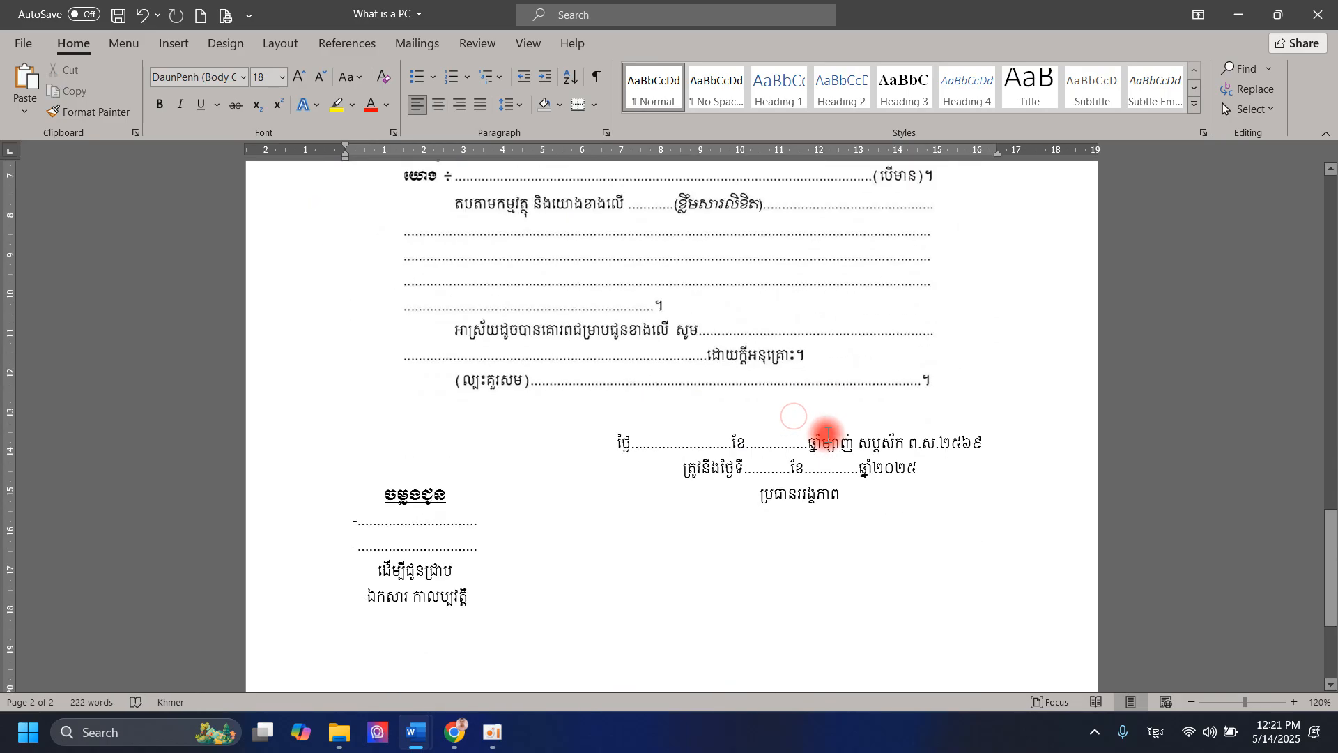
{"action": "scroll", "coordinate": [828, 435], "scroll_direction": "down", "scroll_amount": 5}
{"action": "left_click", "coordinate": [813, 307]}
{"action": "left_click", "coordinate": [836, 337]}
{"action": "mouse_move", "coordinate": [826, 335]}
{"action": "left_mouse_down"}
{"action": "mouse_move", "coordinate": [809, 304]}
{"action": "mouse_move", "coordinate": [824, 310]}
{"action": "left_mouse_up"}
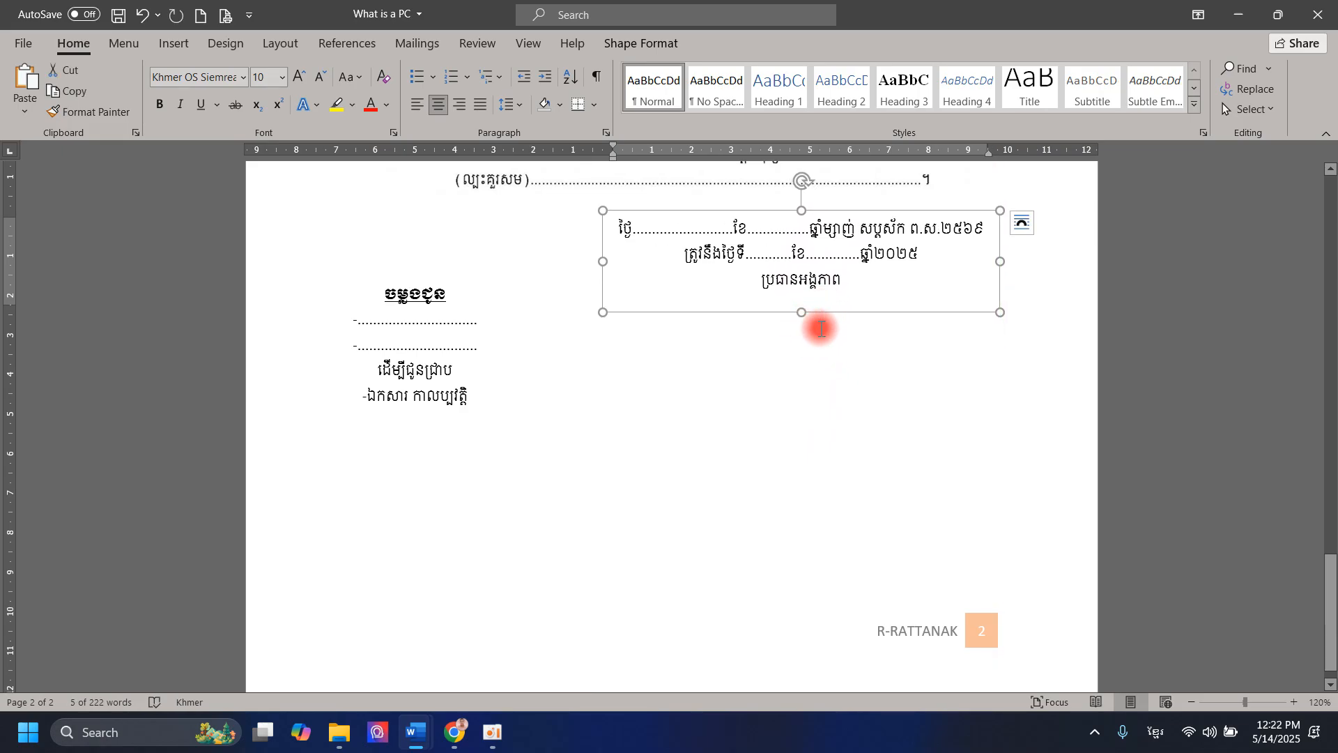
{"action": "scroll", "coordinate": [847, 454], "scroll_direction": "up", "scroll_amount": 1}
{"action": "scroll", "coordinate": [848, 453], "scroll_direction": "up", "scroll_amount": 3}
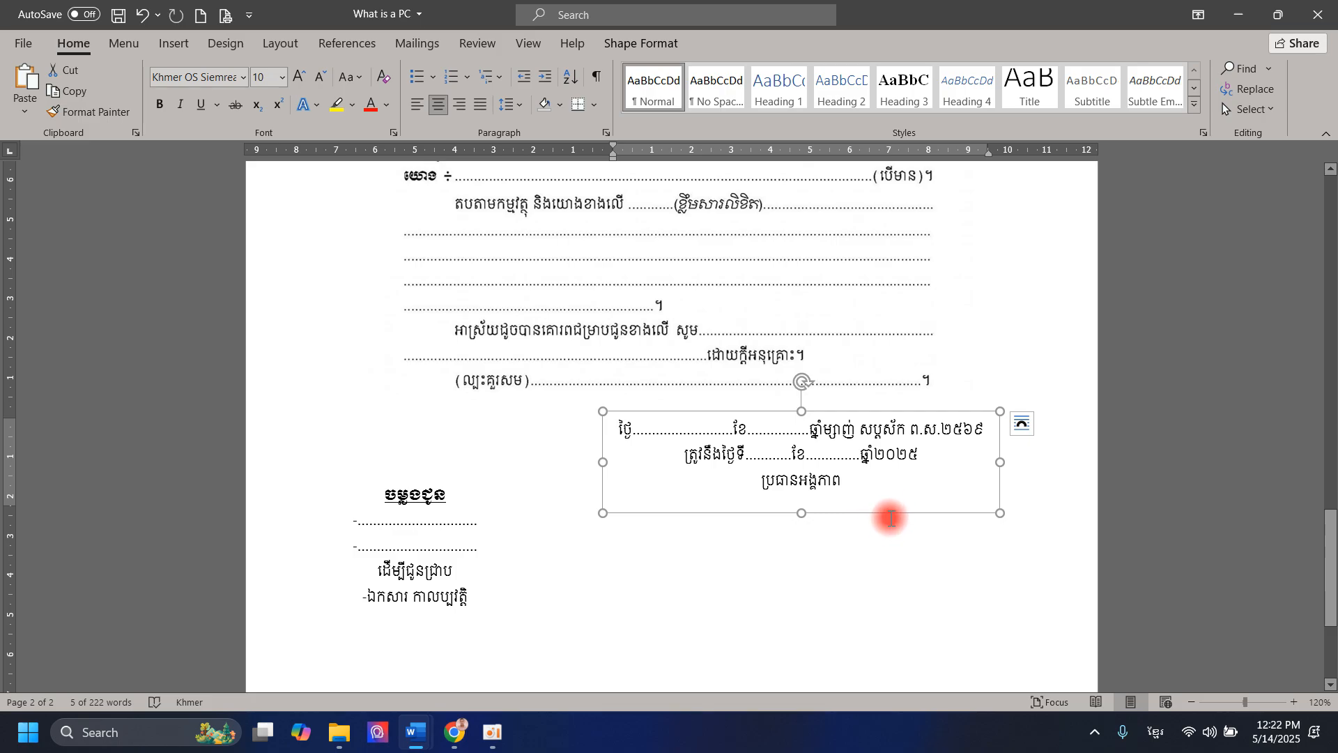
- Nudge the ចម្លងជូន copy-to block down and shift the date box slightly right
{"action": "left_click", "coordinate": [451, 478]}
{"action": "mouse_move", "coordinate": [451, 479]}
{"action": "left_mouse_down"}
{"action": "mouse_move", "coordinate": [463, 472]}
{"action": "mouse_move", "coordinate": [462, 500]}
{"action": "mouse_move", "coordinate": [449, 482]}
{"action": "left_mouse_up"}
{"action": "left_click", "coordinate": [895, 456]}
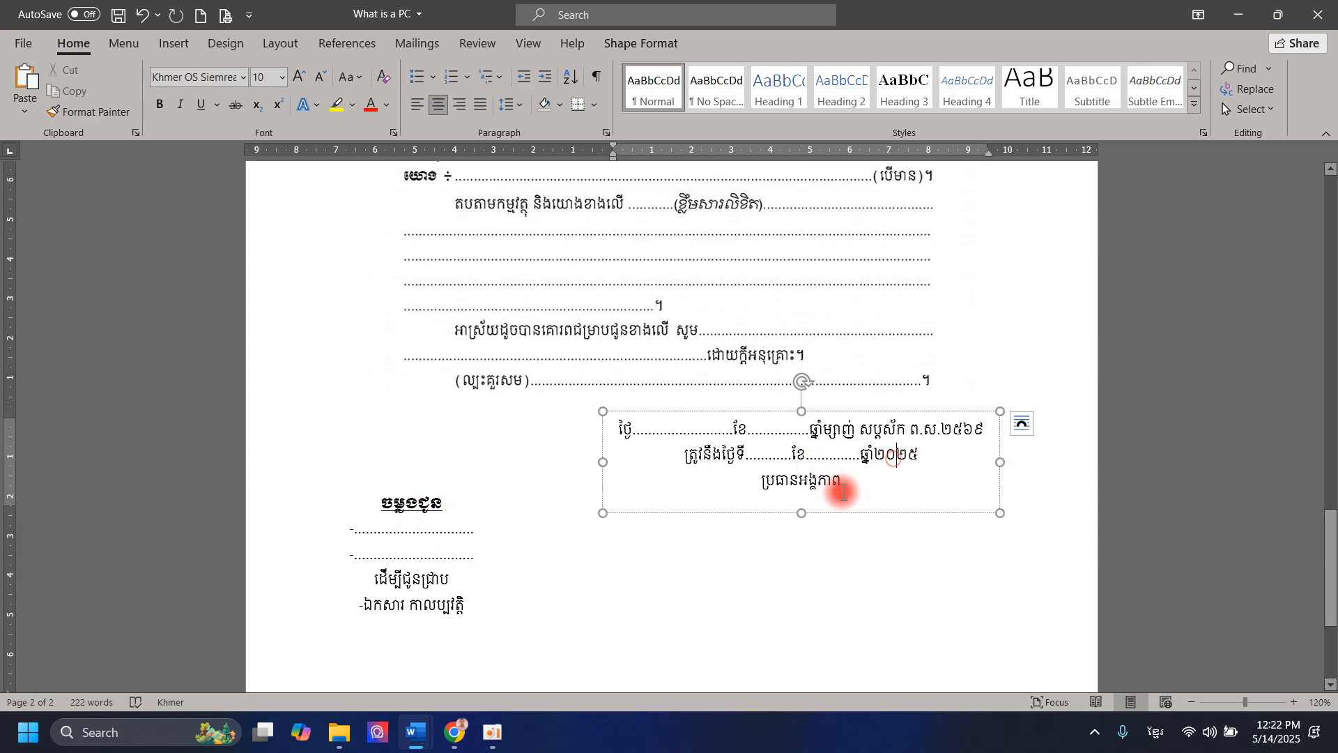
{"action": "left_click_drag", "start_coordinate": [846, 513], "coordinate": [864, 512]}
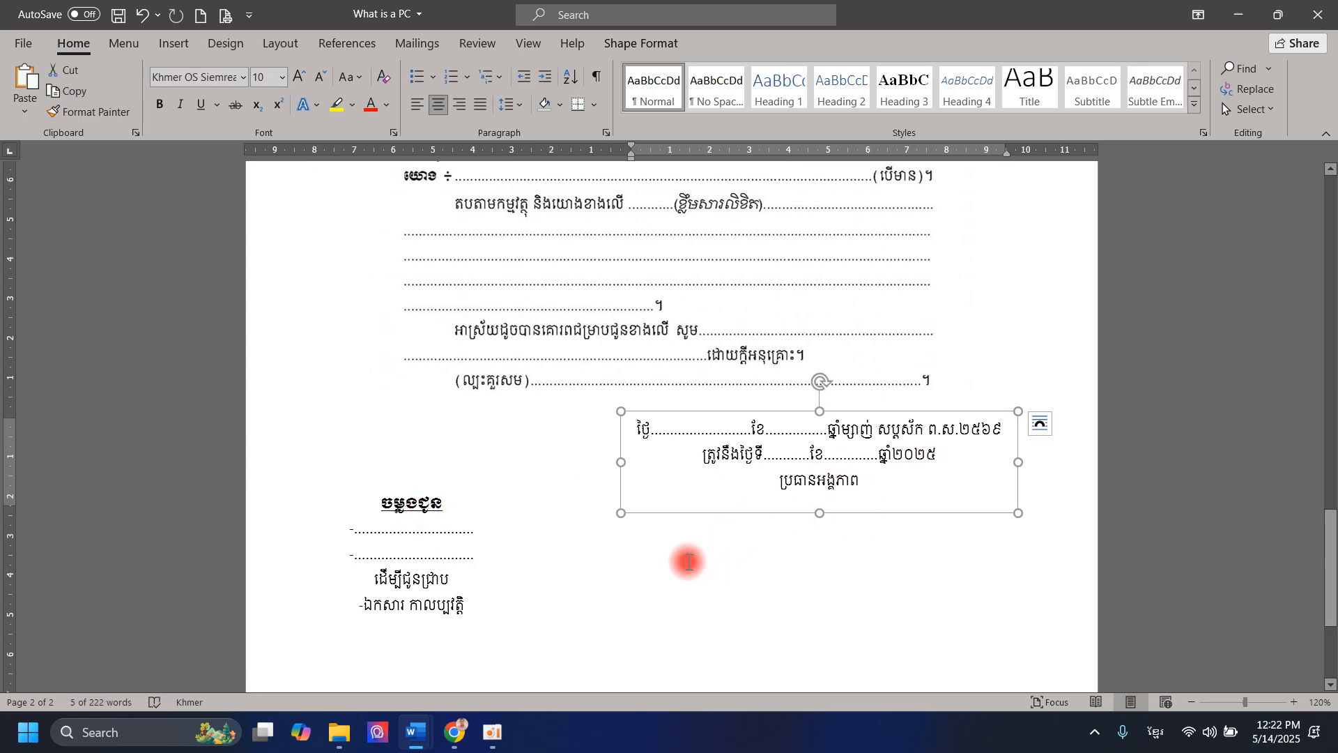
{"action": "left_click", "coordinate": [179, 48]}
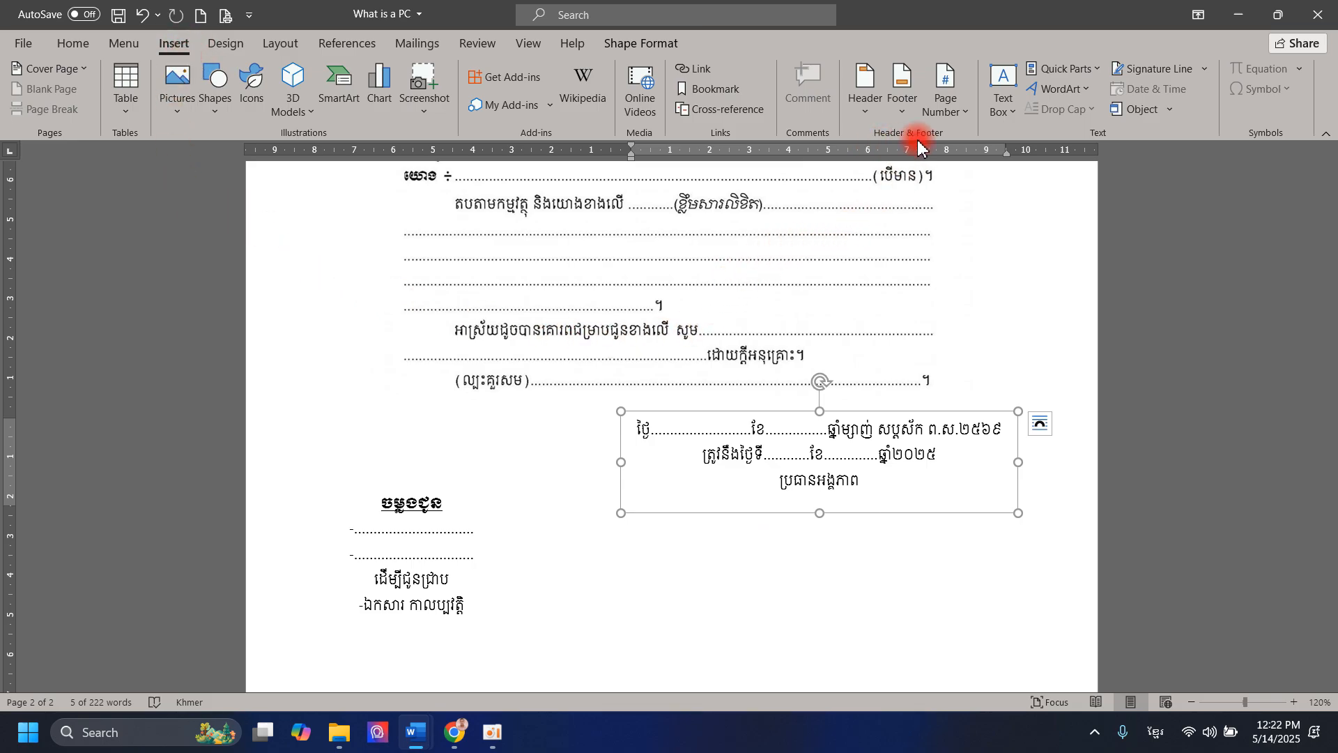
- Choose Draw Text Box from the Text Box gallery to start a custom-sized box
{"action": "left_click", "coordinate": [1008, 117]}
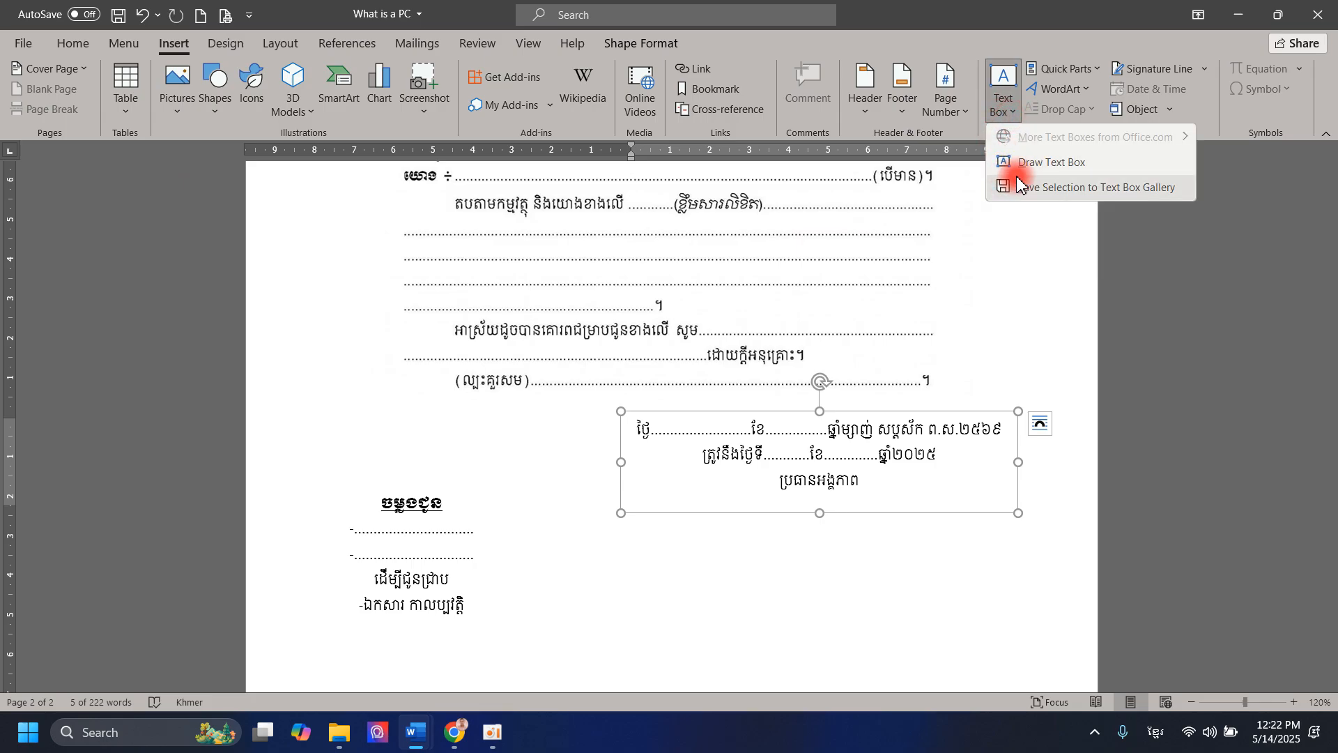
{"action": "left_click", "coordinate": [1006, 111]}
{"action": "left_click", "coordinate": [1008, 115]}
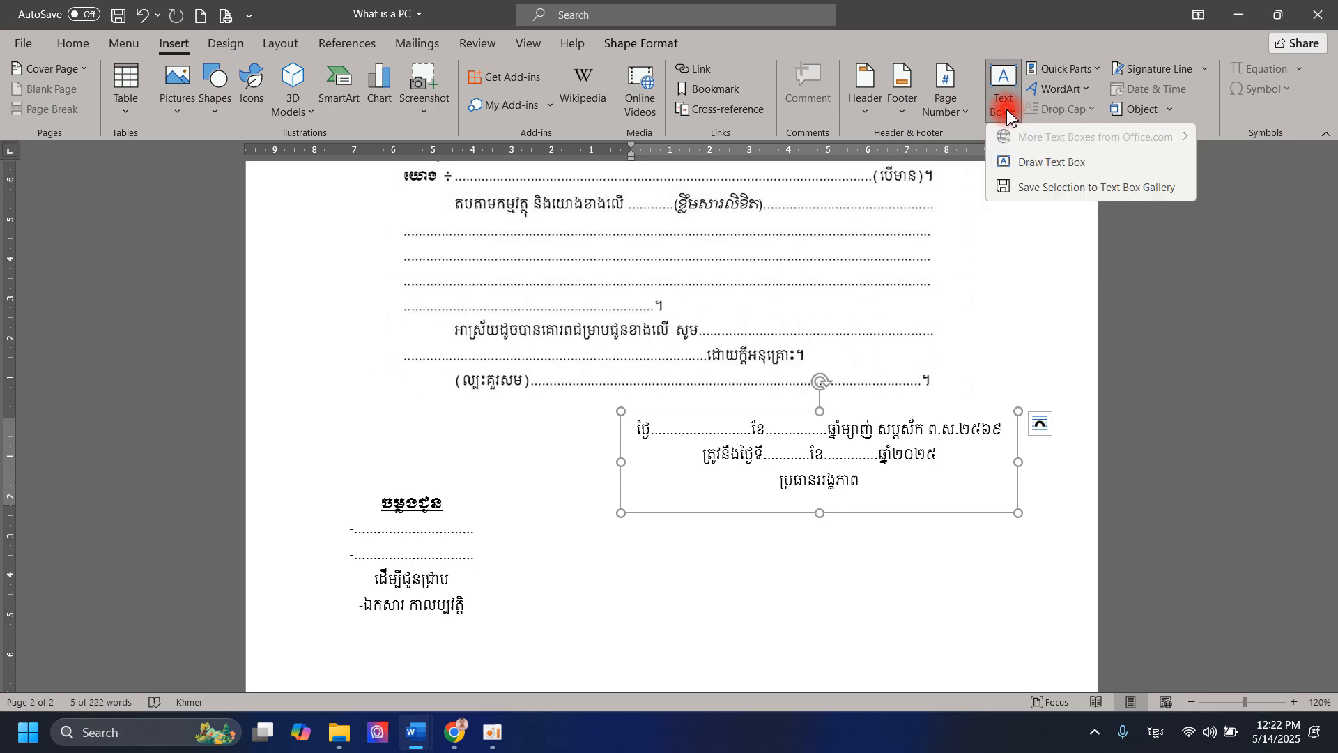
{"action": "left_click", "coordinate": [950, 592]}
{"action": "left_click", "coordinate": [833, 598]}
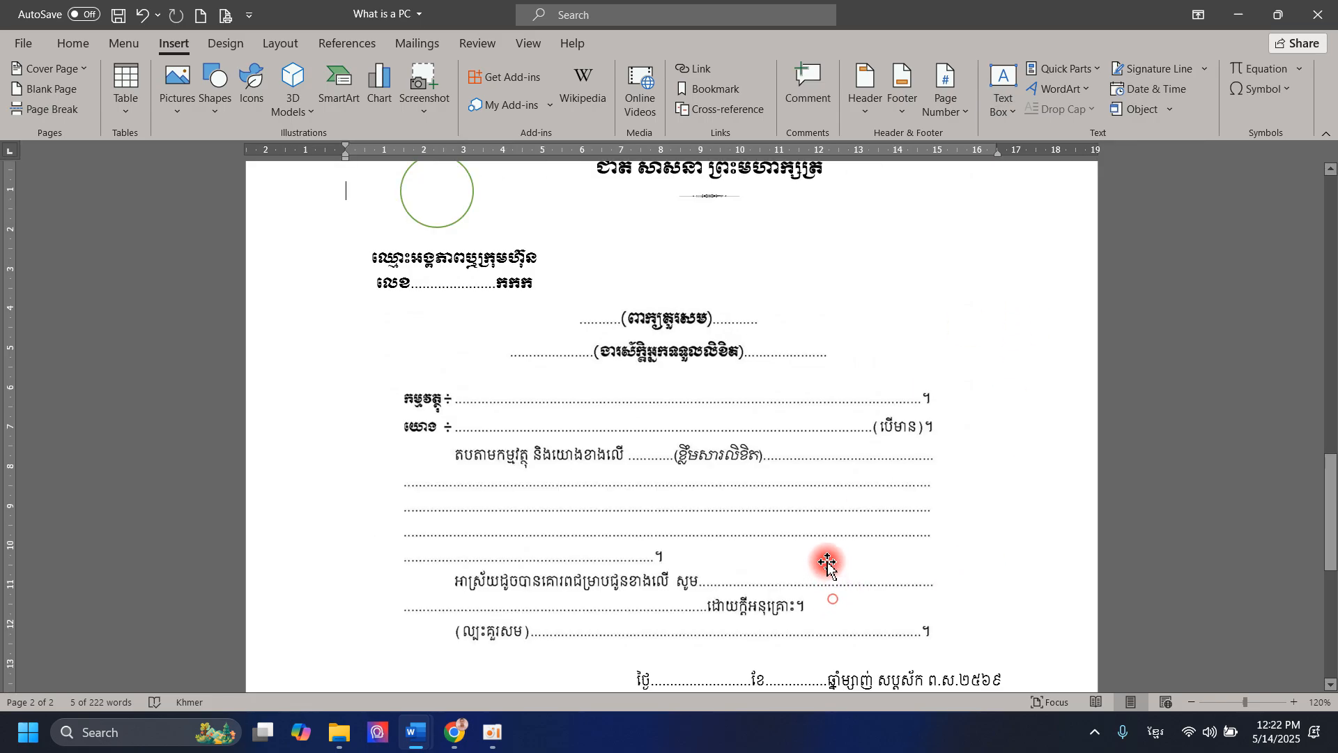
{"action": "left_click", "coordinate": [1004, 95]}
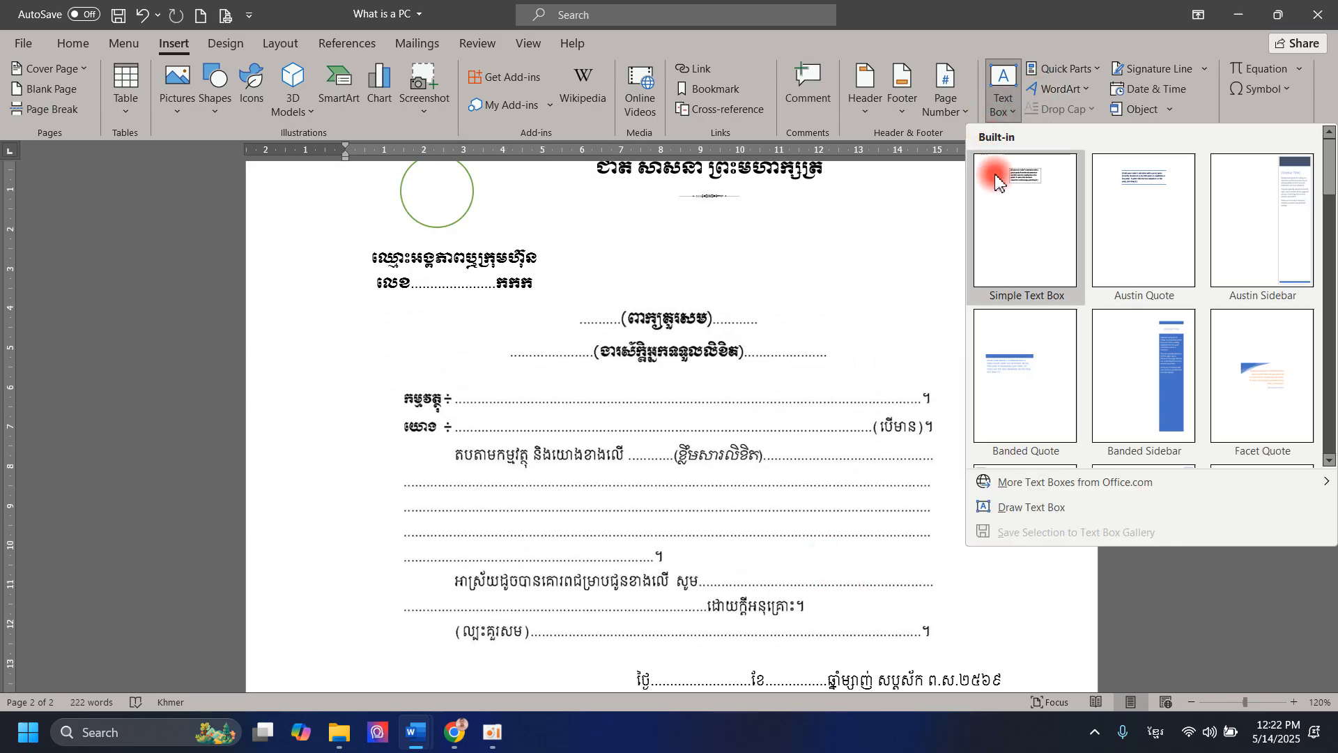
{"action": "scroll", "coordinate": [861, 232], "scroll_direction": "down", "scroll_amount": 3}
{"action": "scroll", "coordinate": [867, 215], "scroll_direction": "up", "scroll_amount": 3}
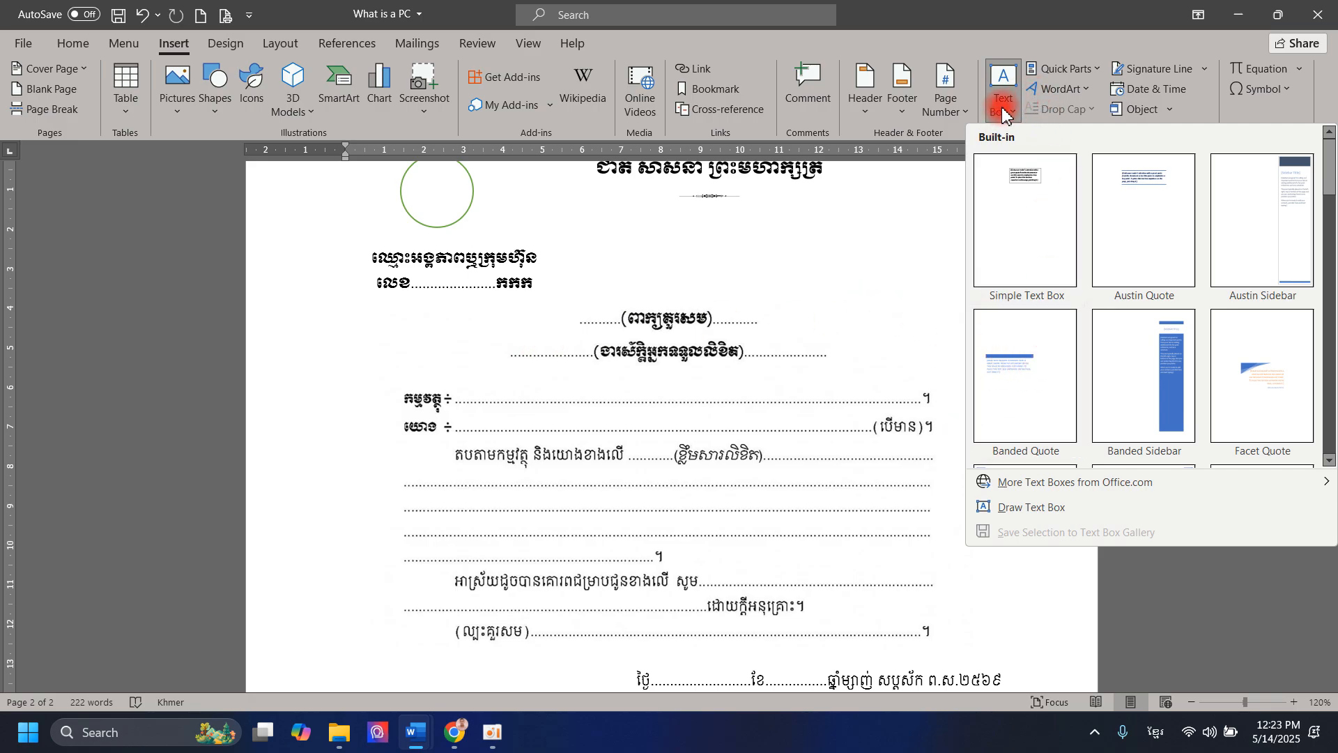
{"action": "left_click", "coordinate": [1033, 513]}
{"action": "scroll", "coordinate": [800, 302], "scroll_direction": "down", "scroll_amount": 5}
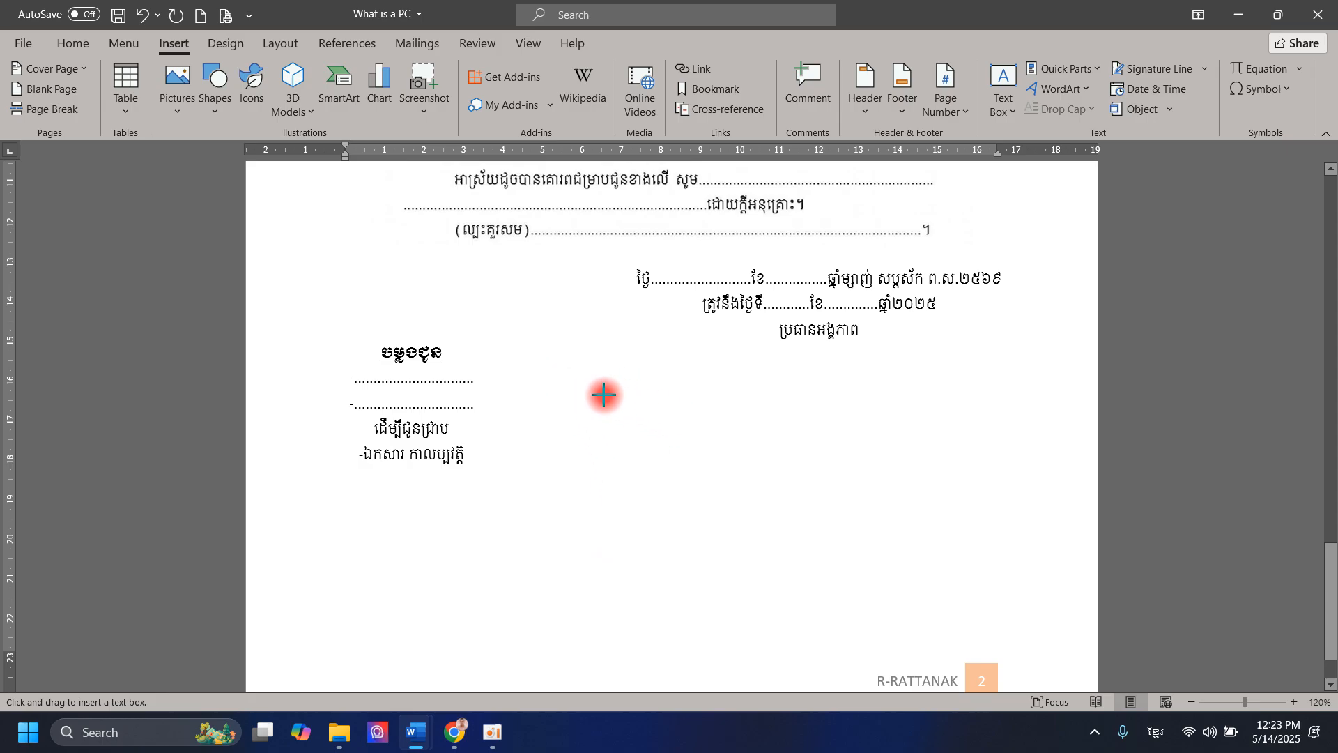
- Draw a new 4.62 × 10.94 cm text box below ប្រធានអង្គភាព
{"action": "left_click_drag", "start_coordinate": [569, 361], "coordinate": [1002, 543]}
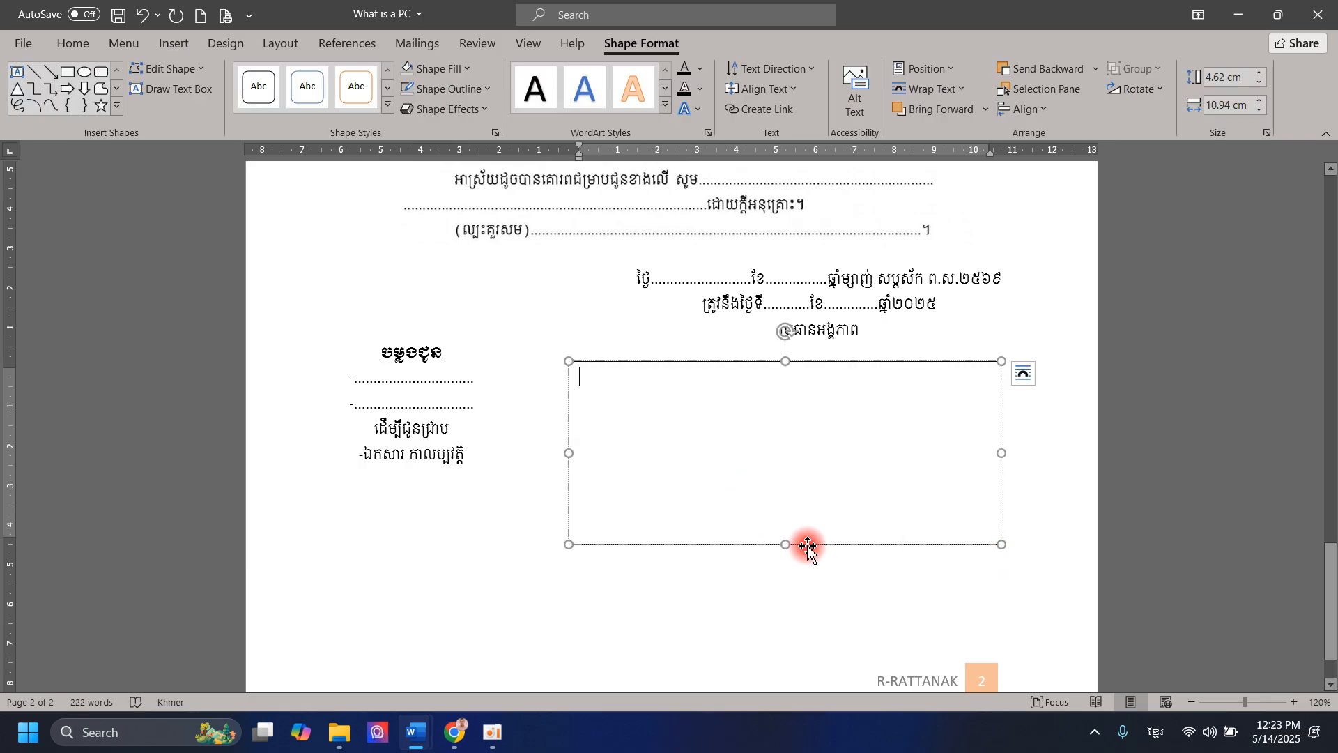
{"action": "scroll", "coordinate": [796, 542], "scroll_direction": "up", "scroll_amount": 2}
{"action": "scroll", "coordinate": [847, 477], "scroll_direction": "up", "scroll_amount": 1}
{"action": "scroll", "coordinate": [826, 478], "scroll_direction": "down", "scroll_amount": 2}
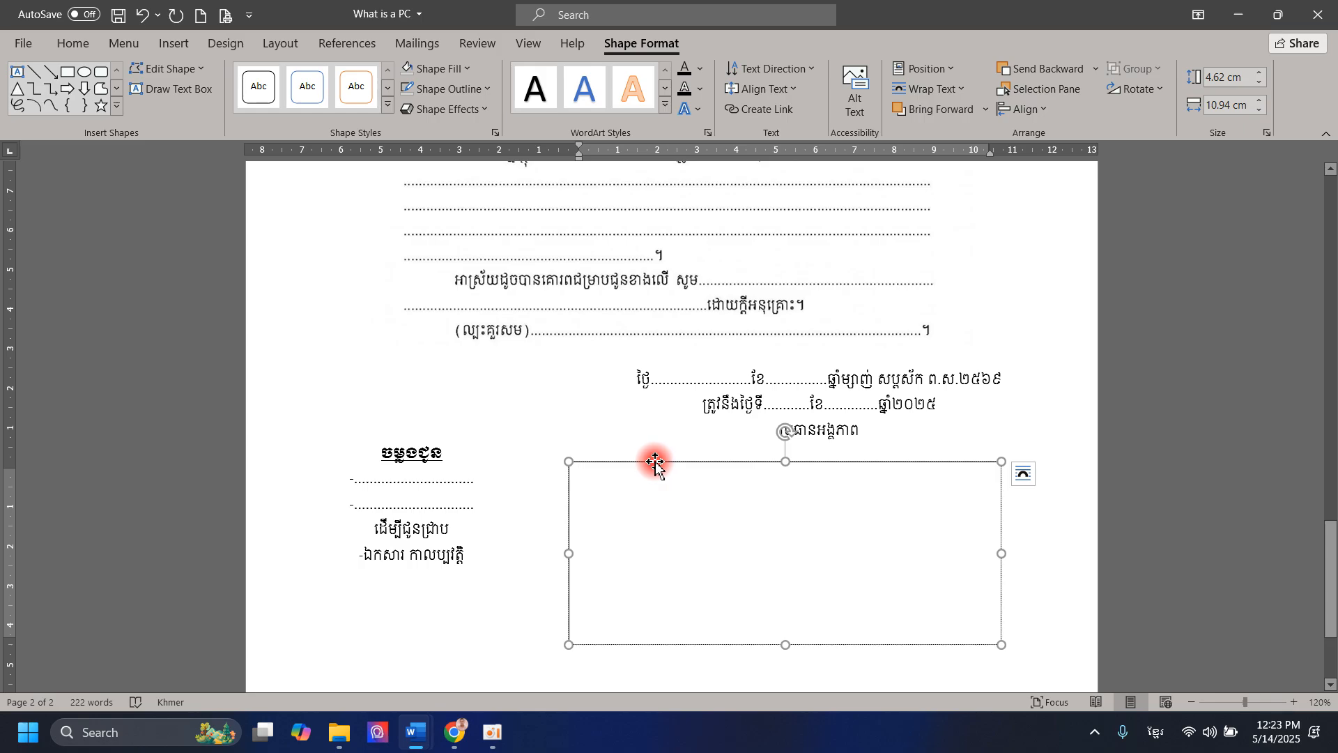
- Move the new empty box up over the date and signature dotted lines
{"action": "left_click_drag", "start_coordinate": [667, 466], "coordinate": [641, 456]}
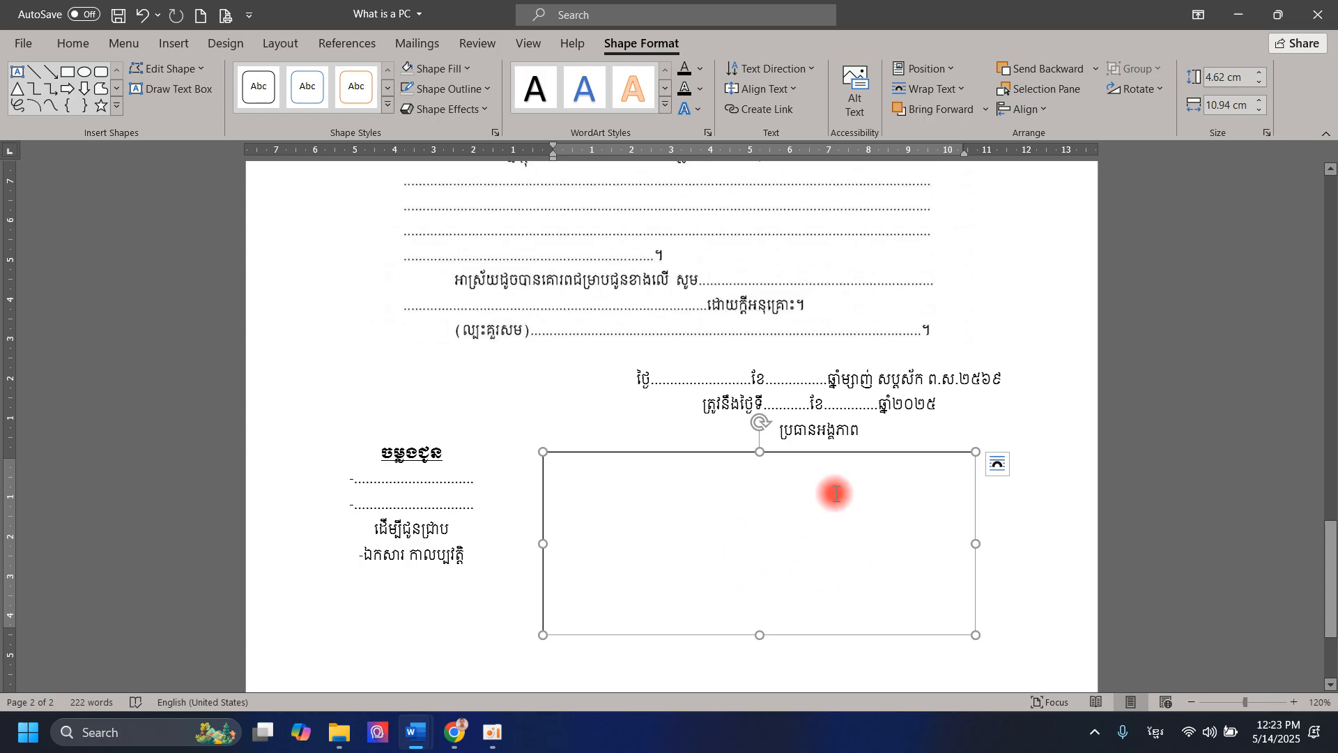
{"action": "left_click_drag", "start_coordinate": [859, 458], "coordinate": [785, 211]}
{"action": "scroll", "coordinate": [749, 361], "scroll_direction": "up", "scroll_amount": 3}
{"action": "scroll", "coordinate": [725, 394], "scroll_direction": "down", "scroll_amount": 1}
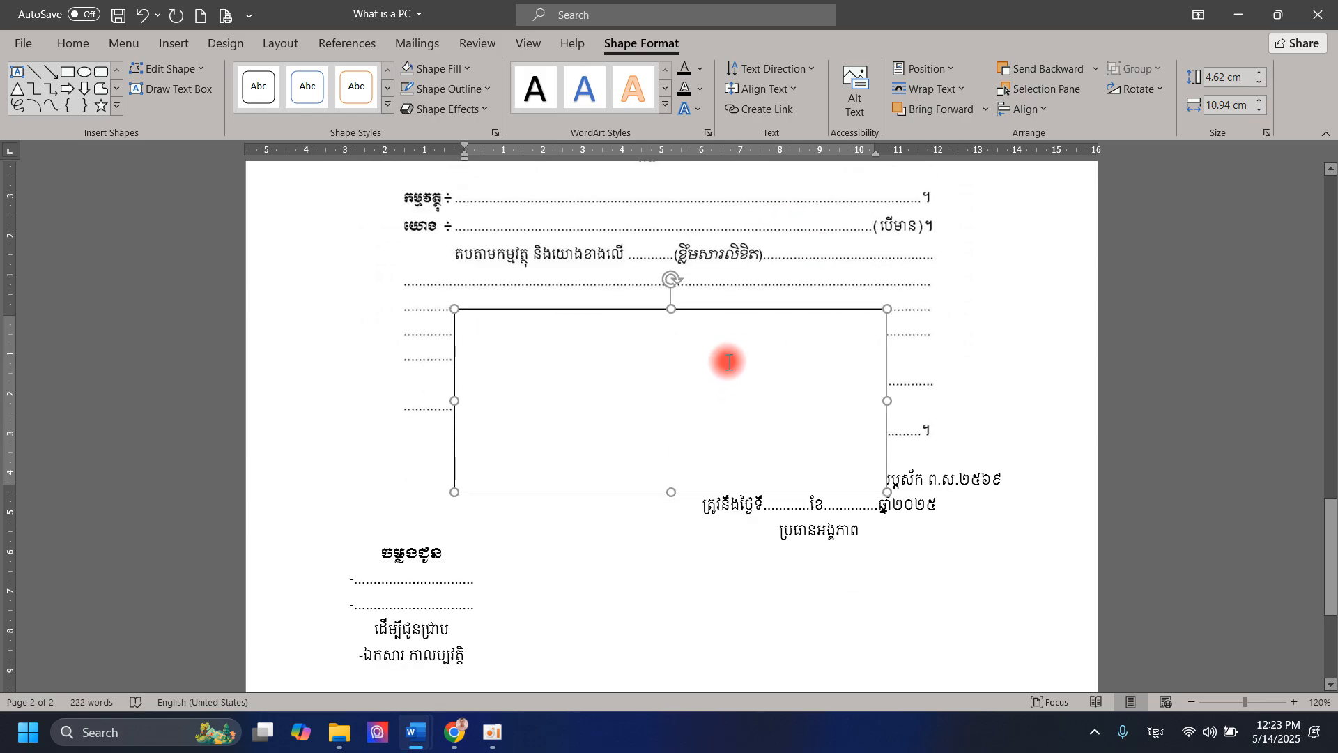
{"action": "left_click_drag", "start_coordinate": [731, 310], "coordinate": [821, 598]}
{"action": "scroll", "coordinate": [823, 508], "scroll_direction": "up", "scroll_amount": 1}
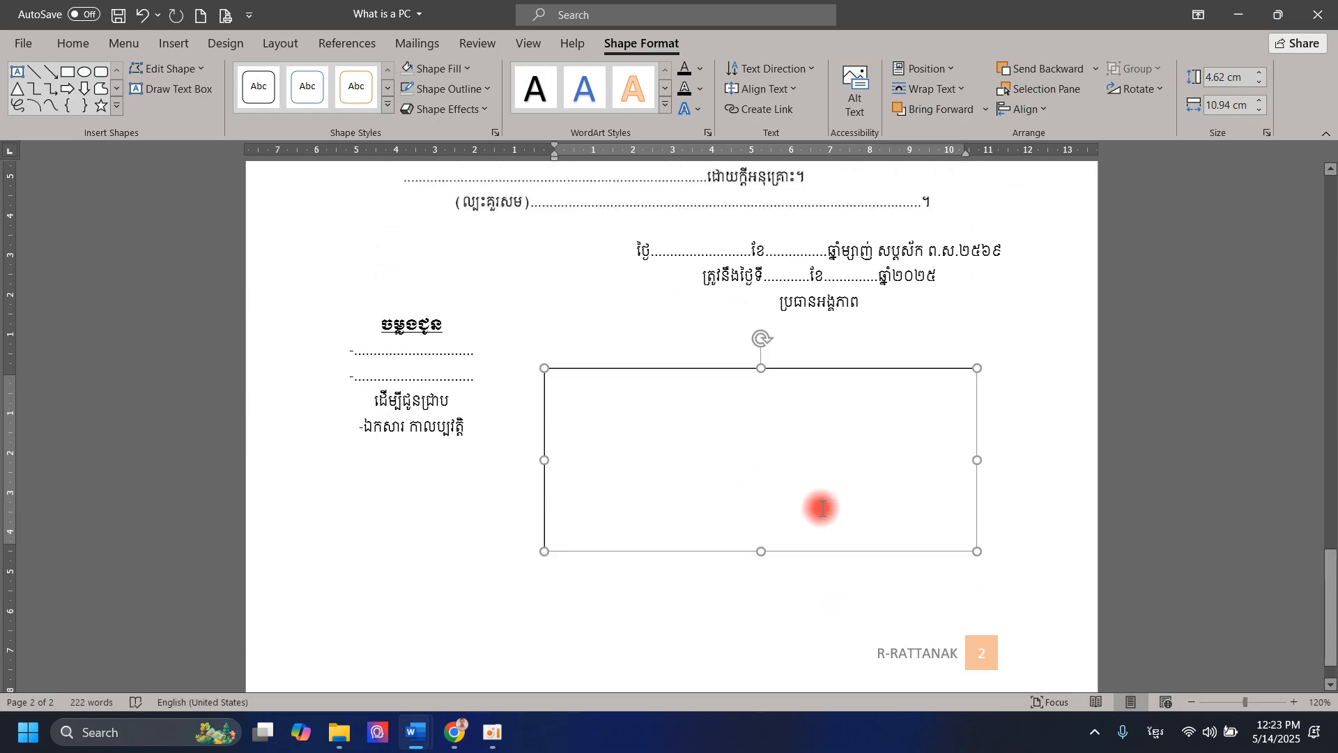
{"action": "scroll", "coordinate": [822, 508], "scroll_direction": "up", "scroll_amount": 1}
{"action": "left_click", "coordinate": [843, 325]}
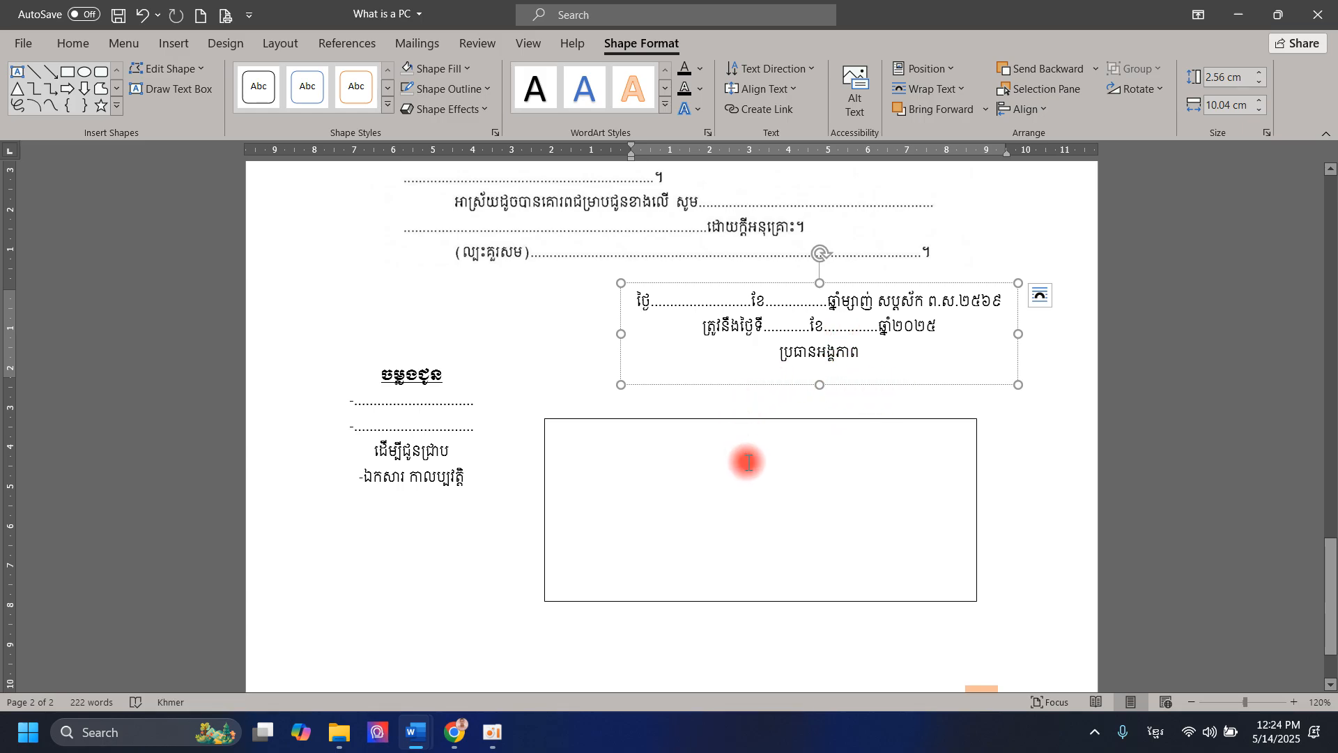
{"action": "left_click_drag", "start_coordinate": [762, 422], "coordinate": [693, 195]}
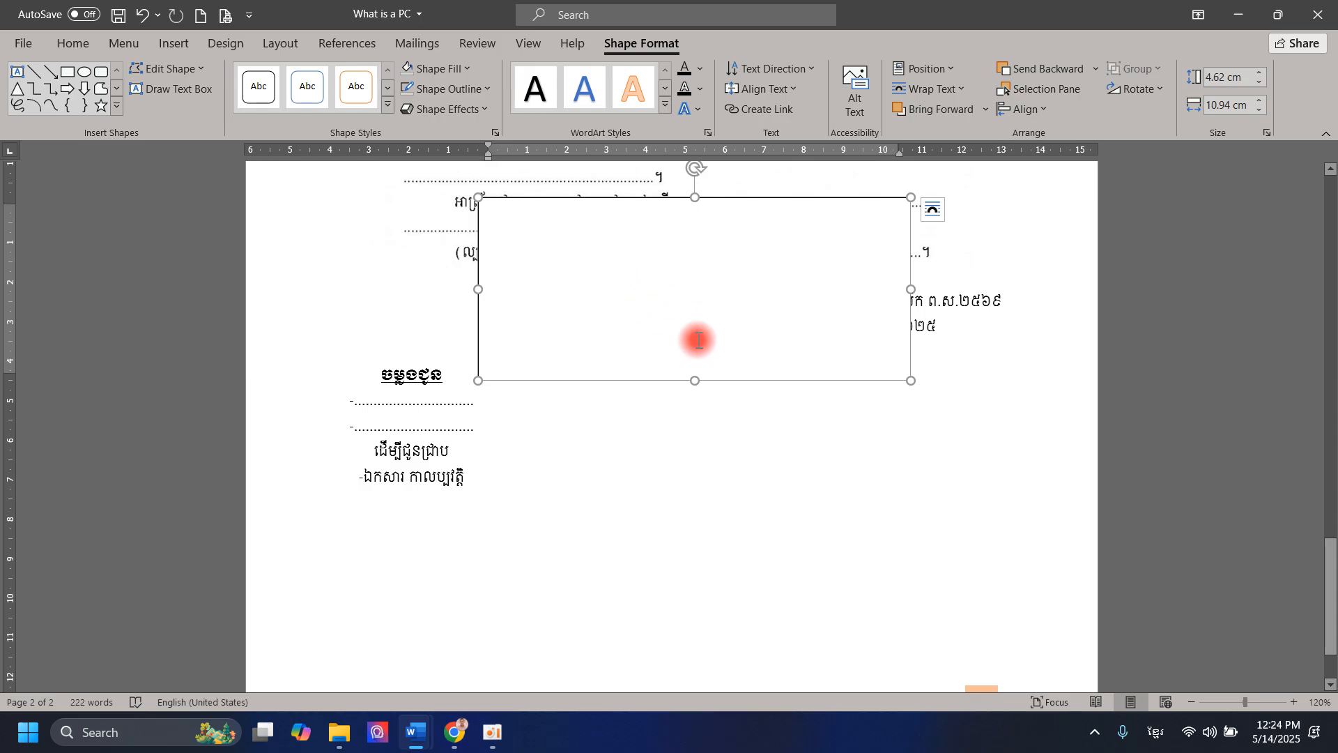
- Undo the accidental move of the letter image
{"action": "scroll", "coordinate": [725, 411], "scroll_direction": "up", "scroll_amount": 5}
{"action": "left_click", "coordinate": [730, 471]}
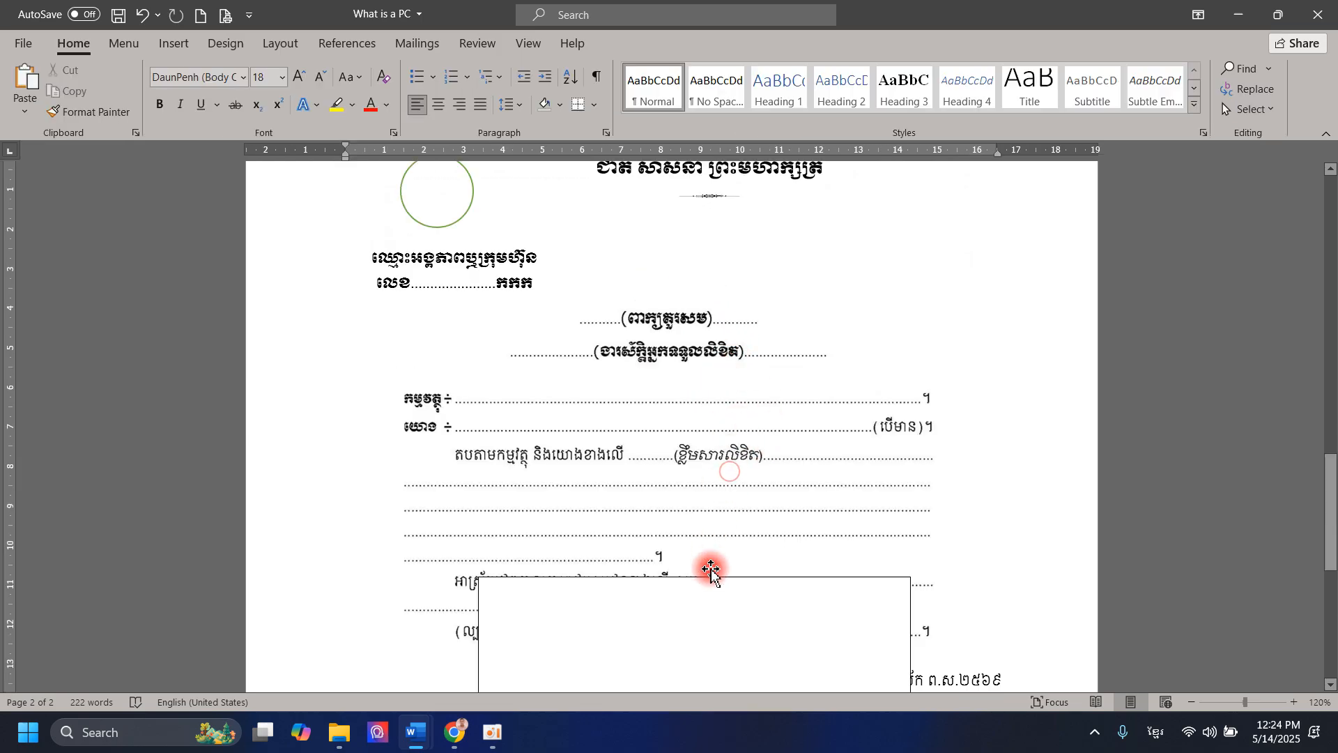
{"action": "scroll", "coordinate": [711, 570], "scroll_direction": "down", "scroll_amount": 2}
{"action": "mouse_move", "coordinate": [789, 425]}
{"action": "left_mouse_down"}
{"action": "mouse_move", "coordinate": [786, 541]}
{"action": "mouse_move", "coordinate": [798, 440]}
{"action": "left_mouse_up"}
{"action": "left_click", "coordinate": [156, 15]}
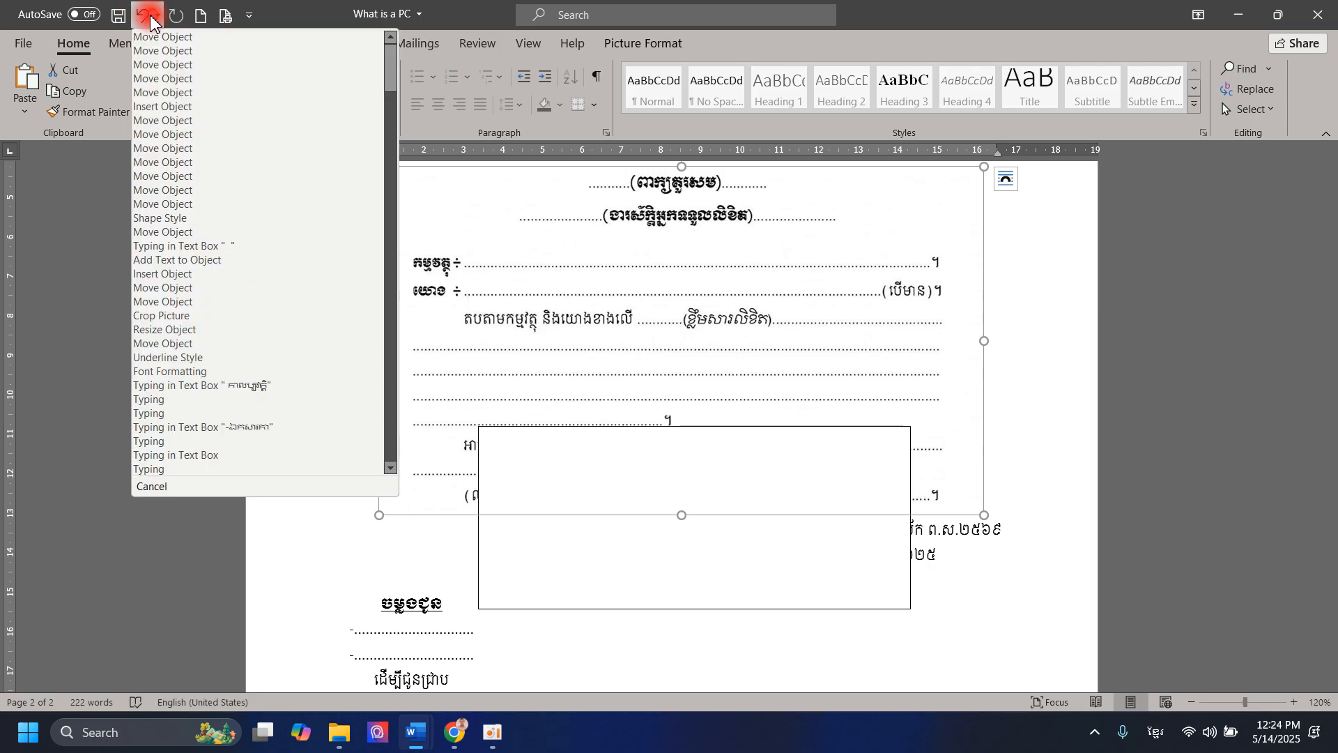
{"action": "left_click", "coordinate": [139, 15]}
- Drag the empty rectangle down and right beside the copy-to list
{"action": "left_click", "coordinate": [691, 597]}
{"action": "scroll", "coordinate": [725, 597], "scroll_direction": "down", "scroll_amount": 1}
{"action": "left_click_drag", "start_coordinate": [732, 514], "coordinate": [771, 600]}
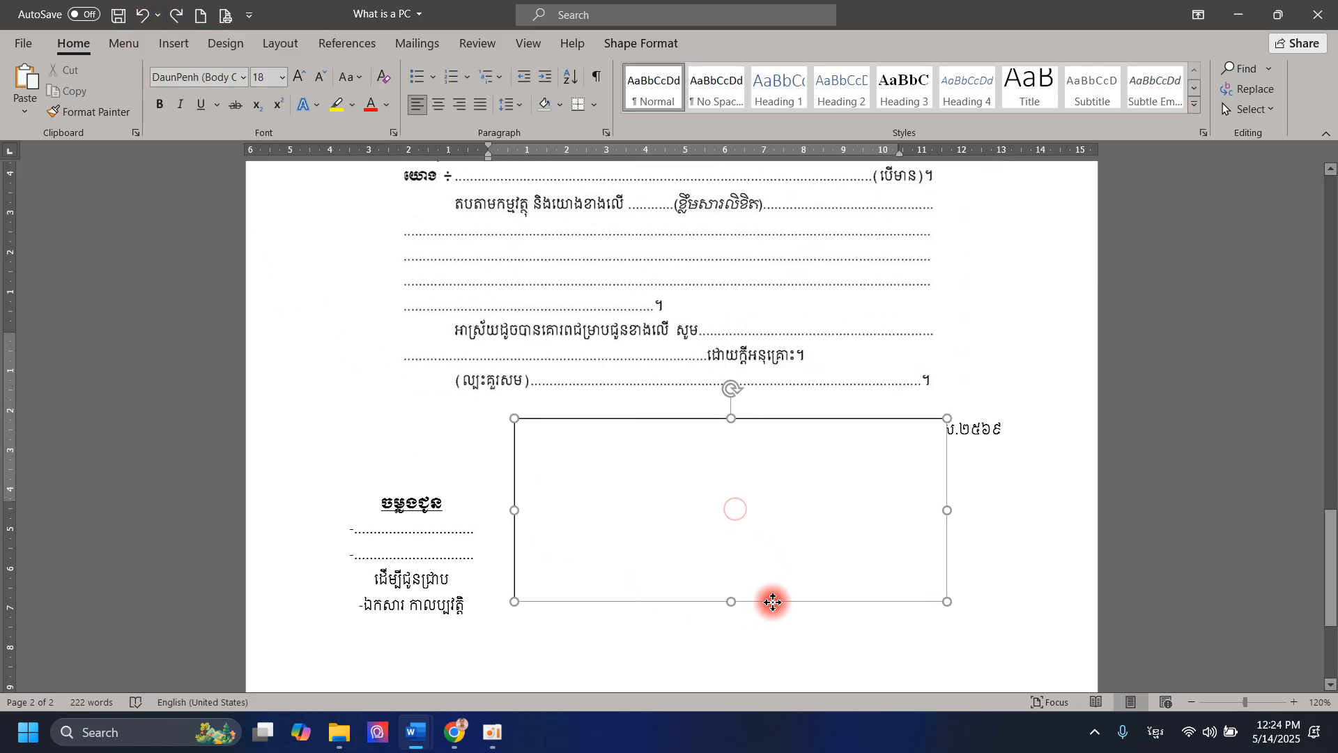
{"action": "left_click", "coordinate": [637, 45]}
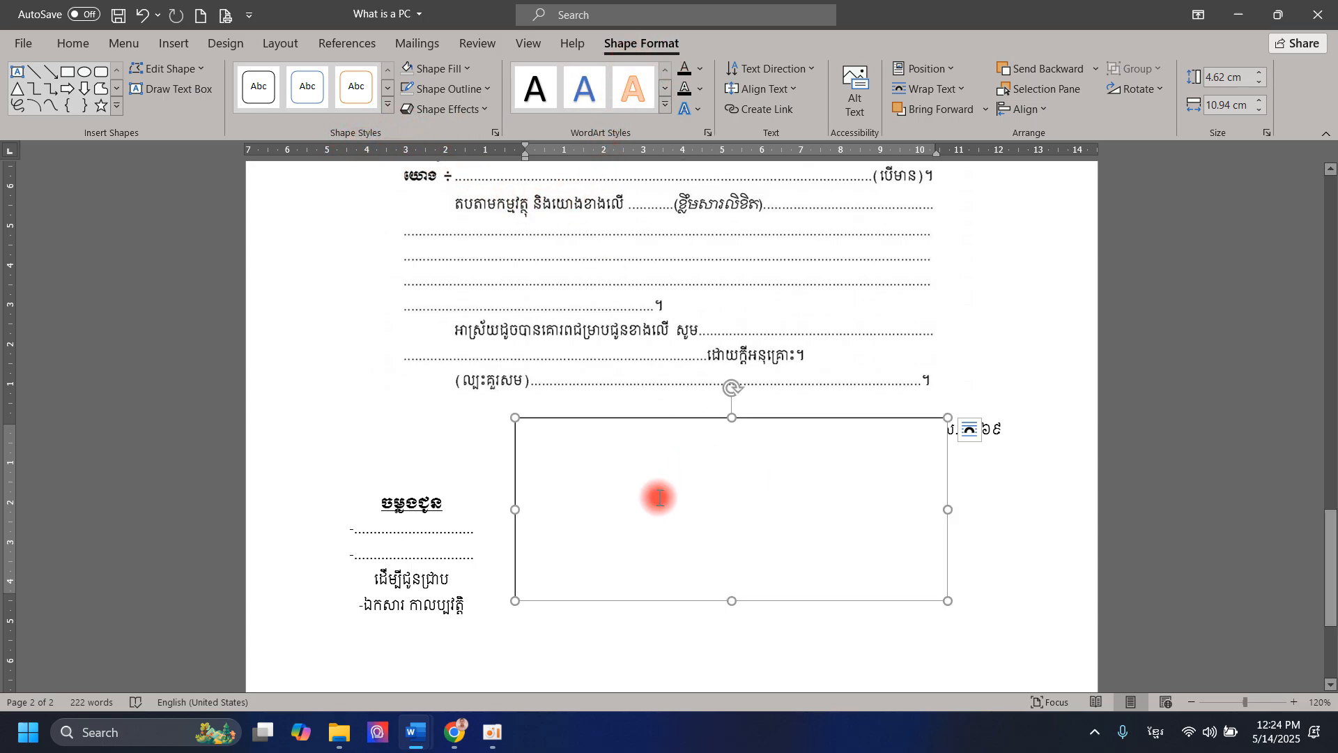
- Give the text box No Fill so it is transparent
{"action": "left_click", "coordinate": [447, 69]}
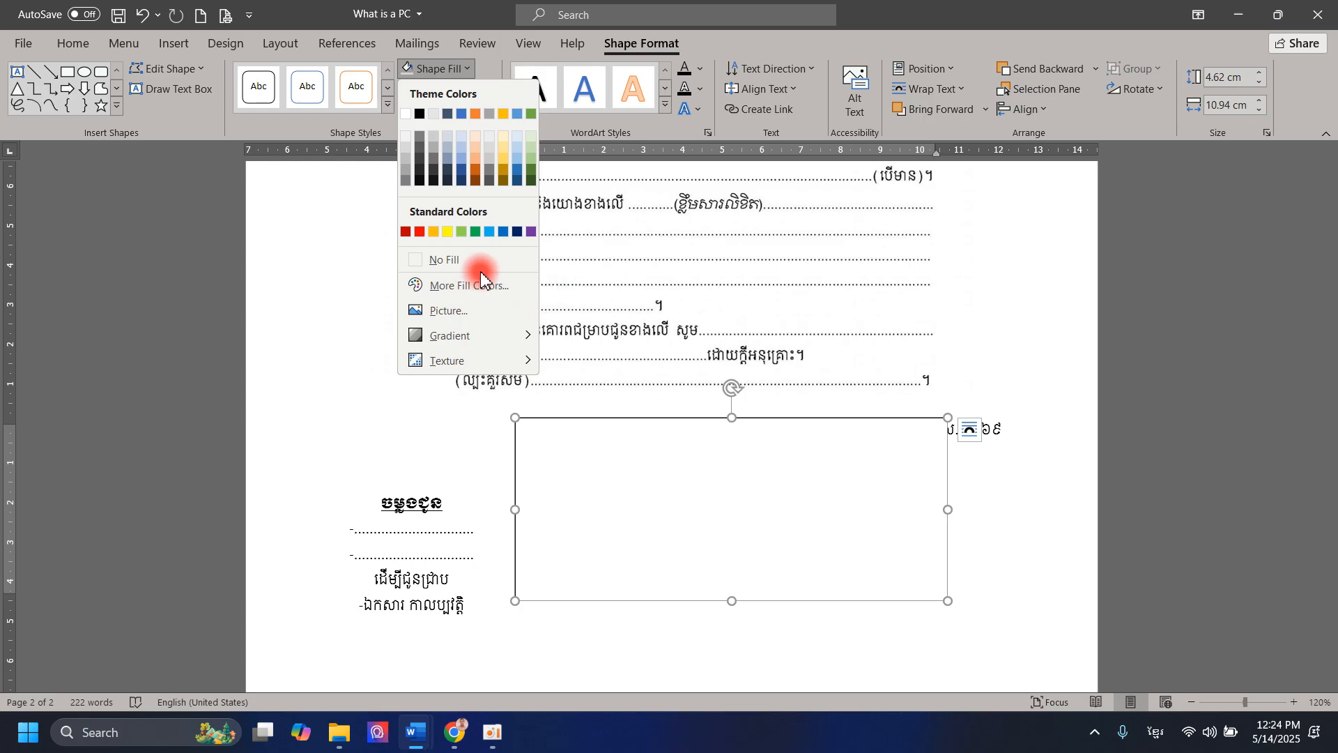
{"action": "left_click", "coordinate": [447, 260]}
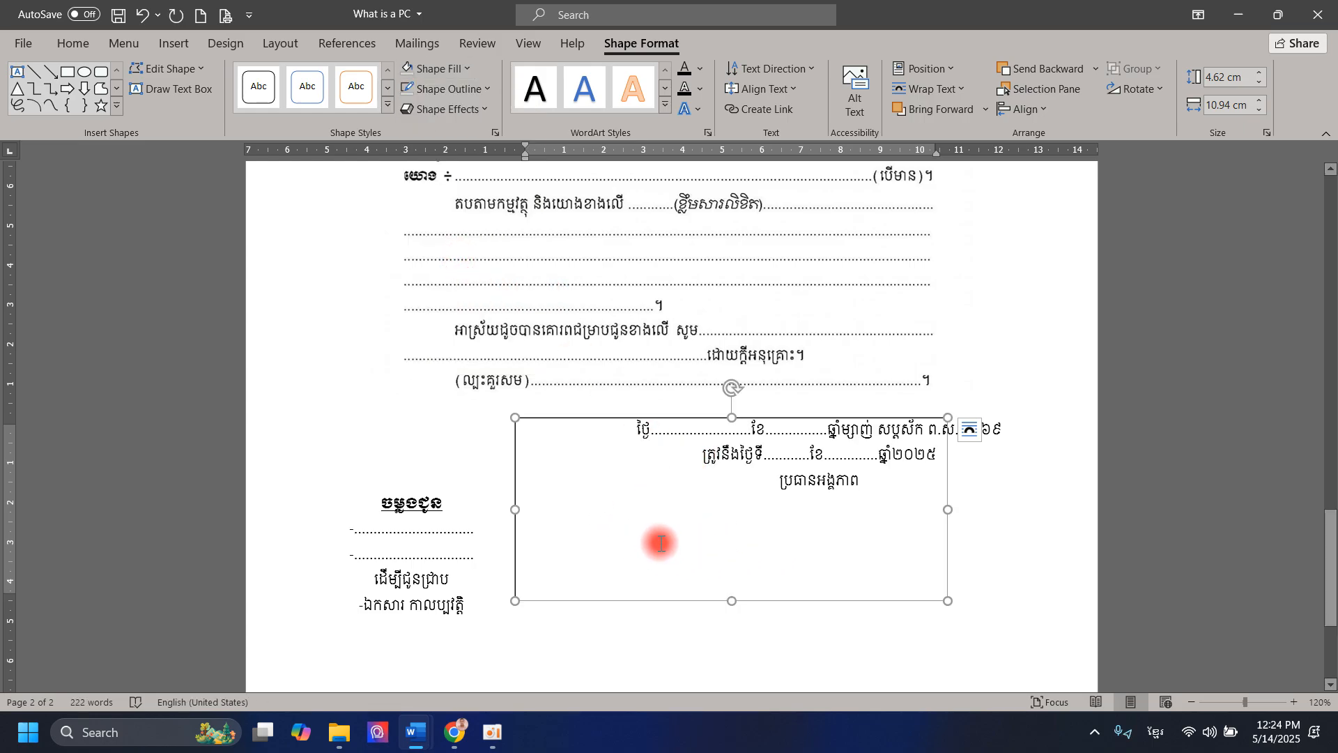
{"action": "left_click", "coordinate": [441, 89]}
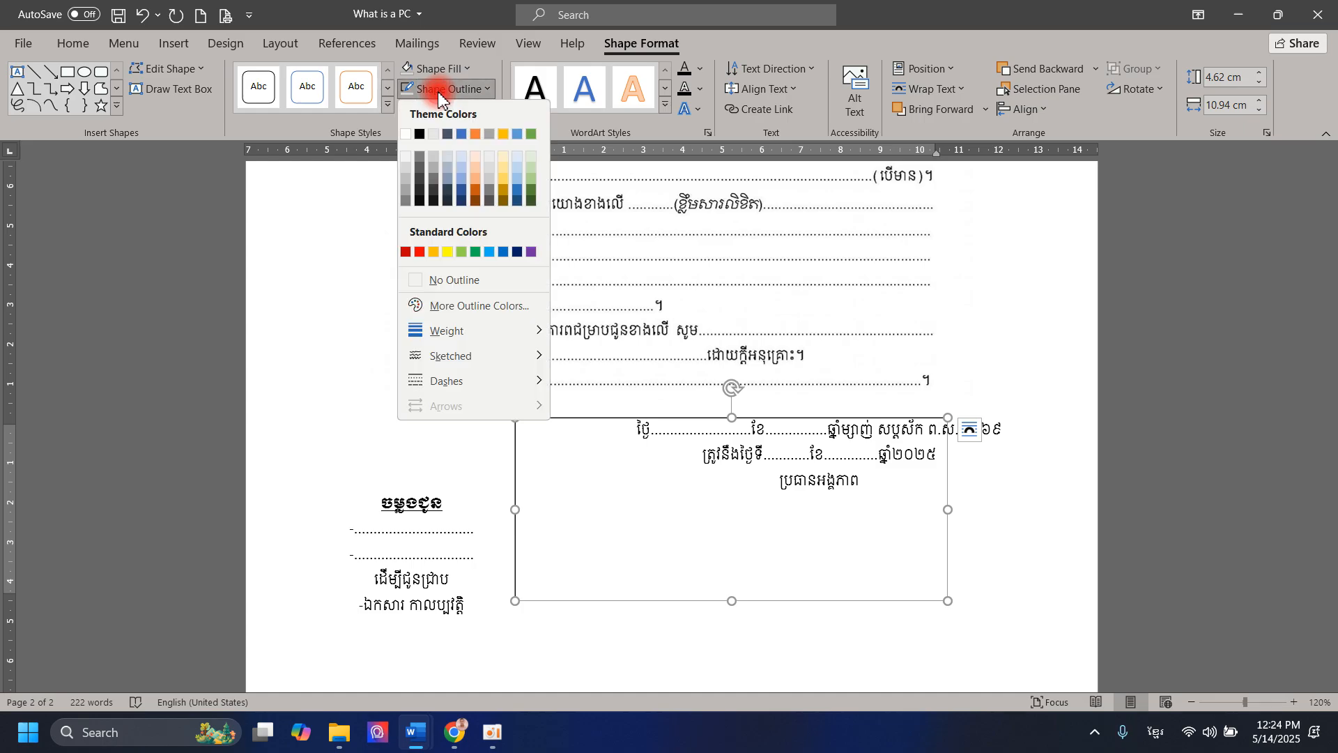
{"action": "left_click", "coordinate": [976, 576]}
{"action": "left_click", "coordinate": [883, 620]}
- Set the text box to No Outline and move it below the ប្រធានអង្គភាព title line
{"action": "scroll", "coordinate": [828, 579], "scroll_direction": "down", "scroll_amount": 5}
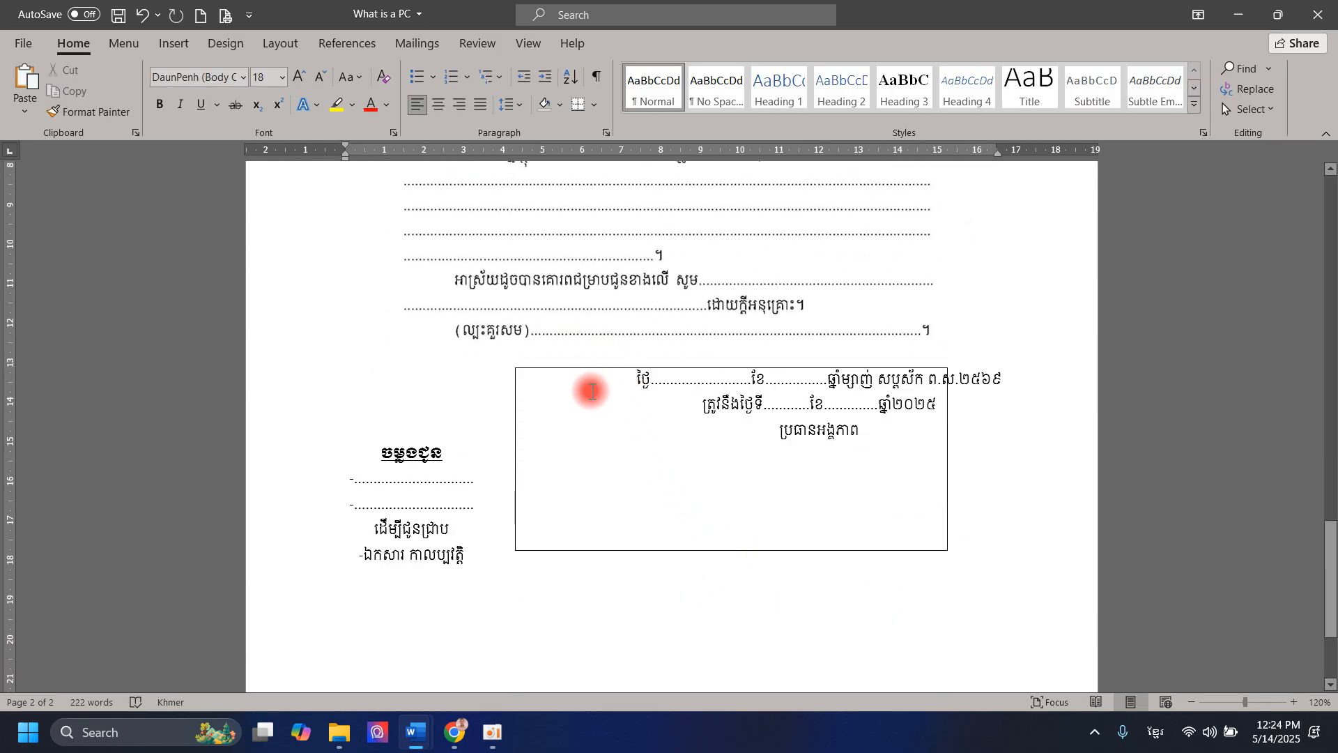
{"action": "left_click", "coordinate": [588, 369]}
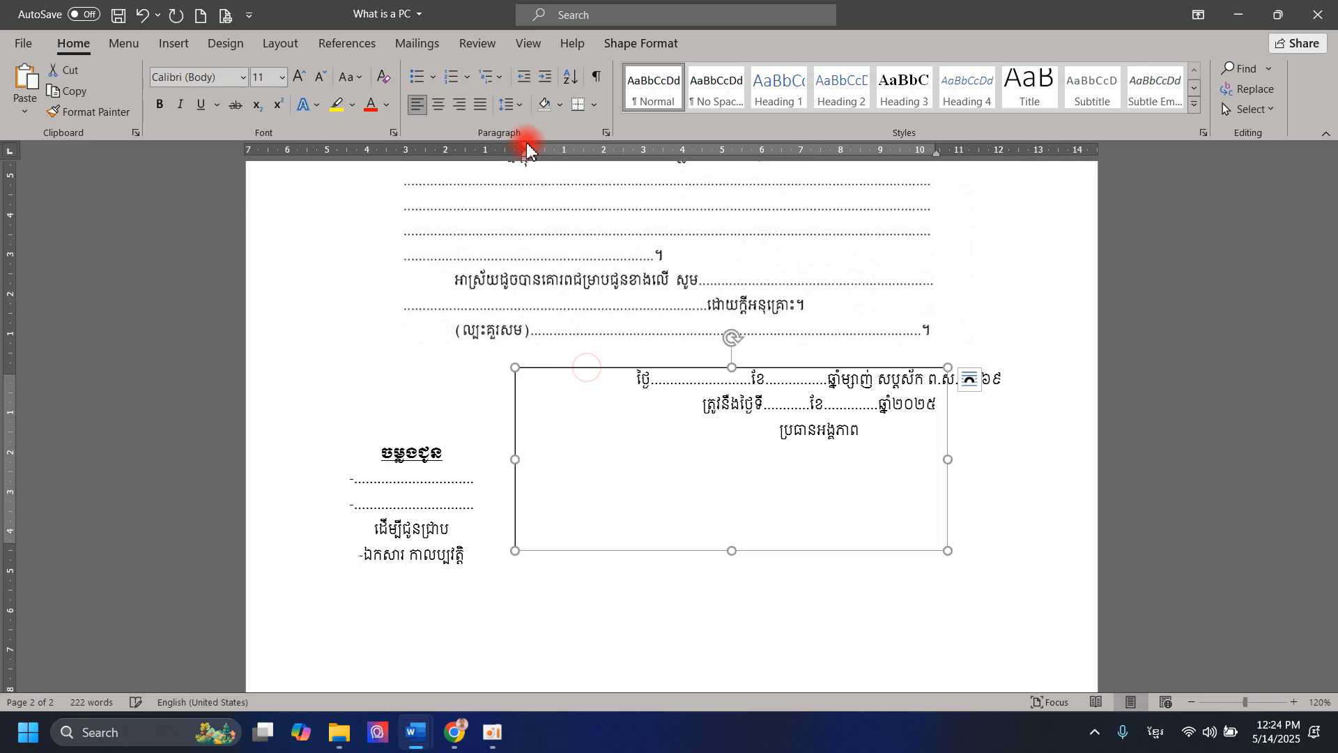
{"action": "left_click", "coordinate": [628, 41]}
{"action": "left_click", "coordinate": [462, 88]}
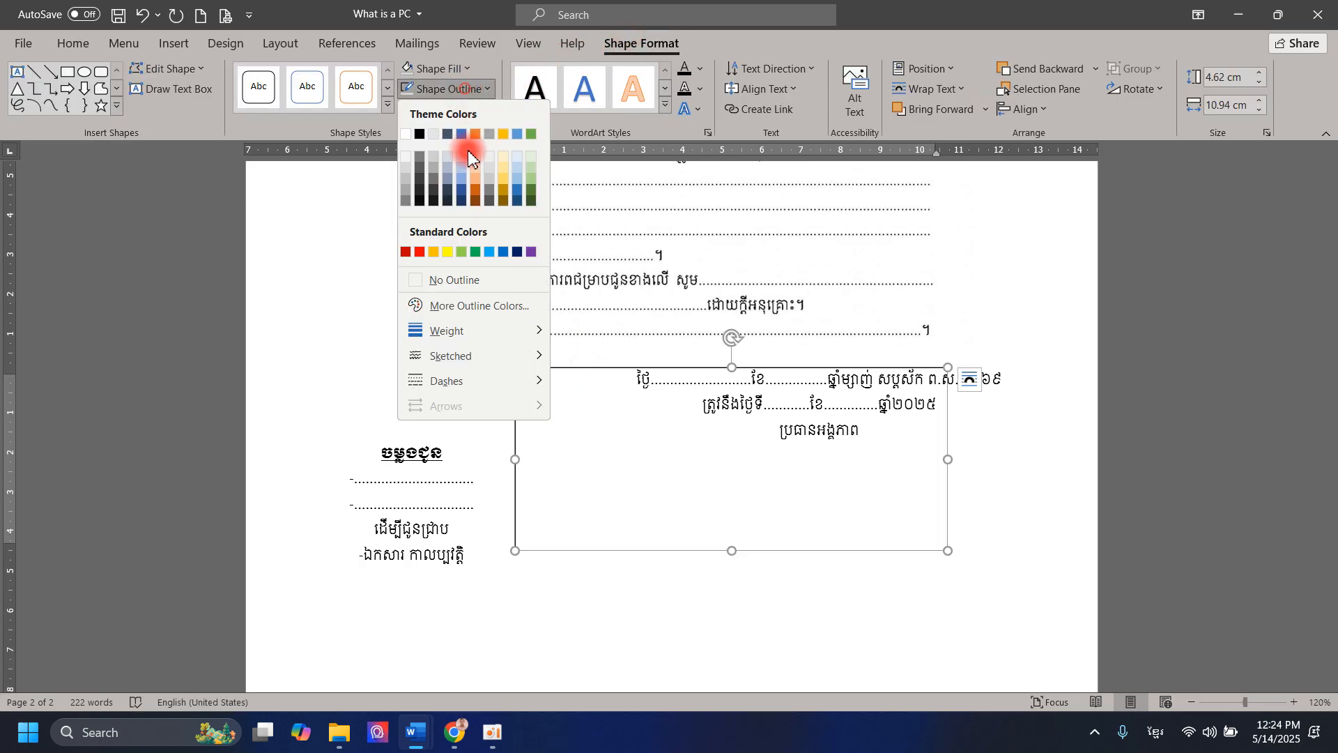
{"action": "left_click", "coordinate": [466, 283]}
{"action": "left_click_drag", "start_coordinate": [713, 370], "coordinate": [774, 467]}
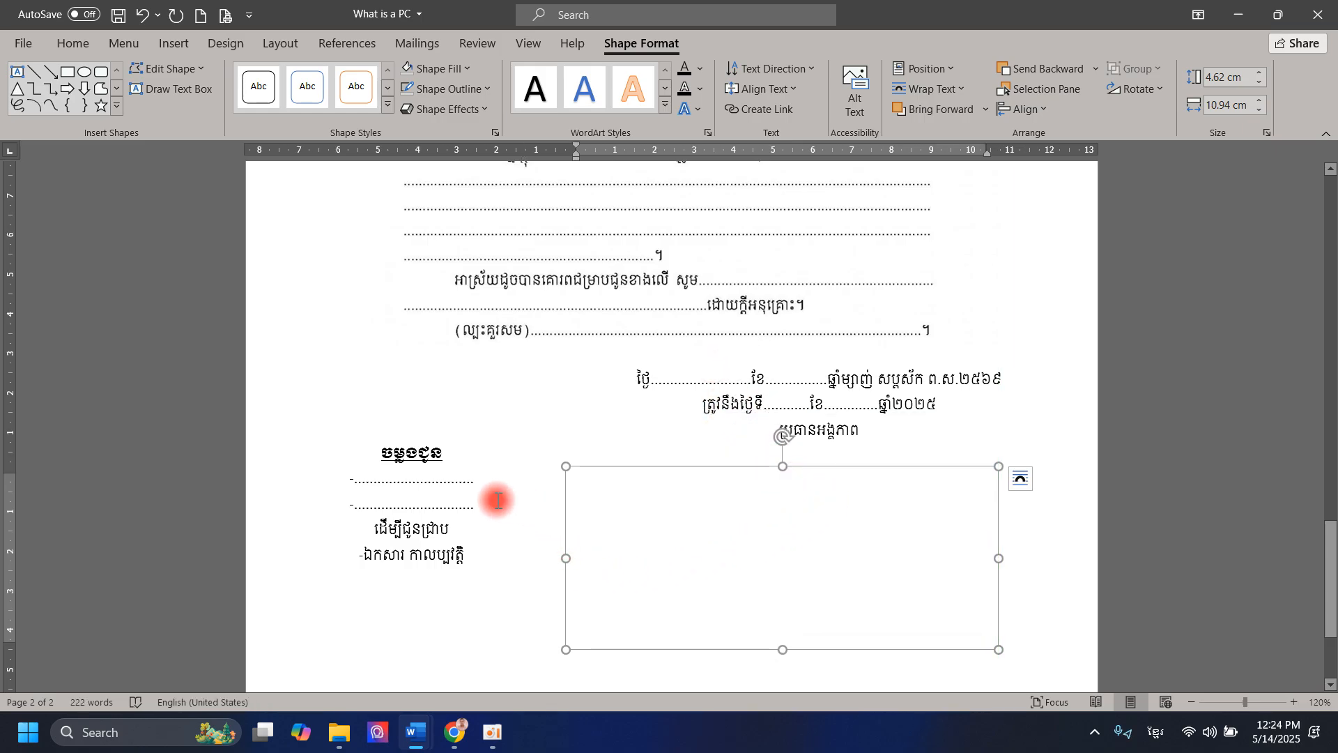
{"action": "left_click", "coordinate": [741, 541]}
- Type two lines of Khmer sample text into the empty box under ប្រធានអង្គភាព
{"action": "left_click", "coordinate": [856, 578]}
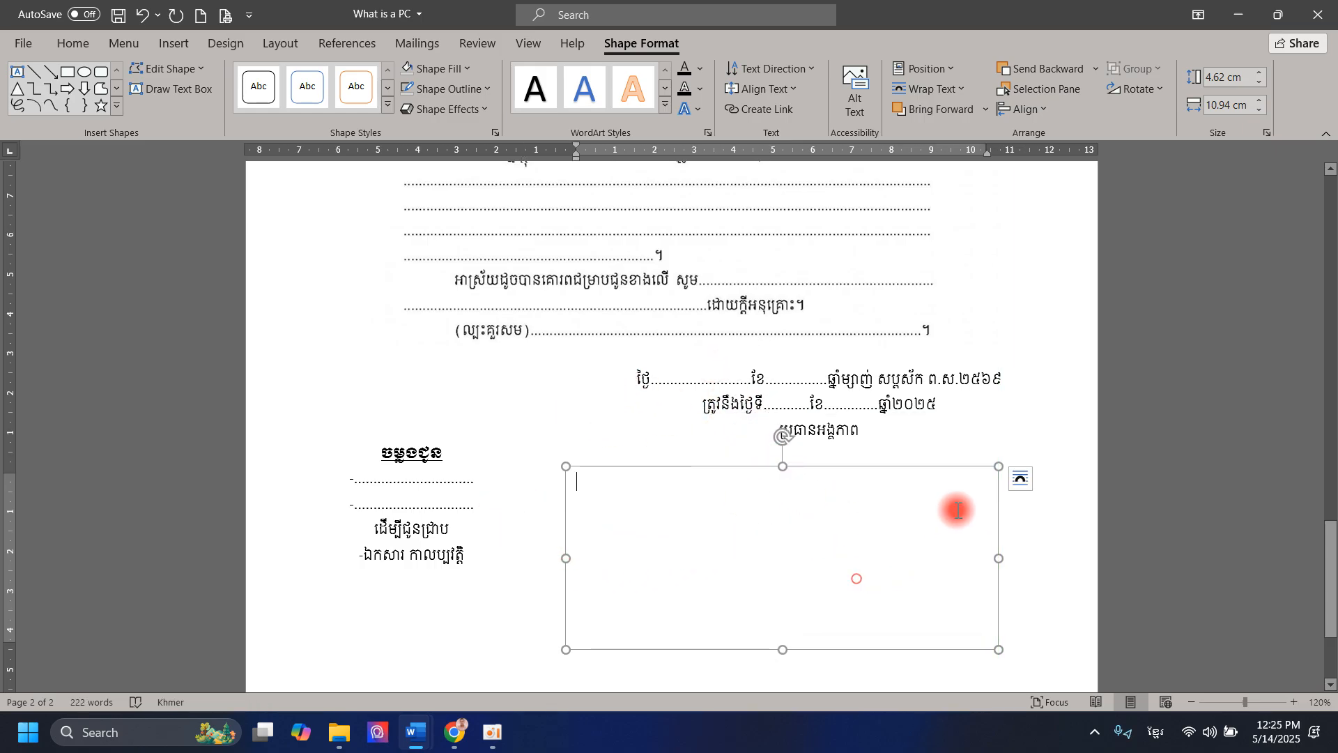
{"action": "left_click", "coordinate": [764, 501]}
{"action": "left_click", "coordinate": [740, 489]}
{"action": "type", "text": "ដថសាដ"}
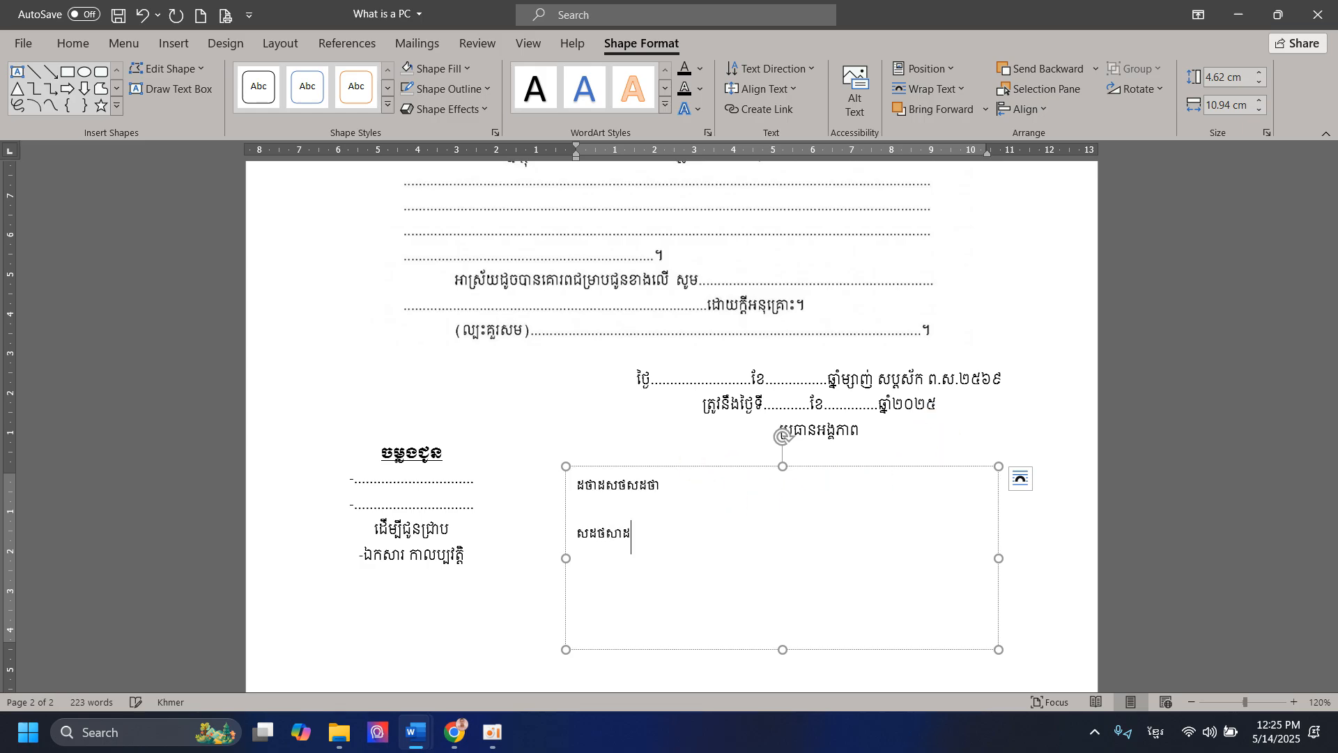
{"action": "type", "text": "ថាសដថសាដថសាដថ"}
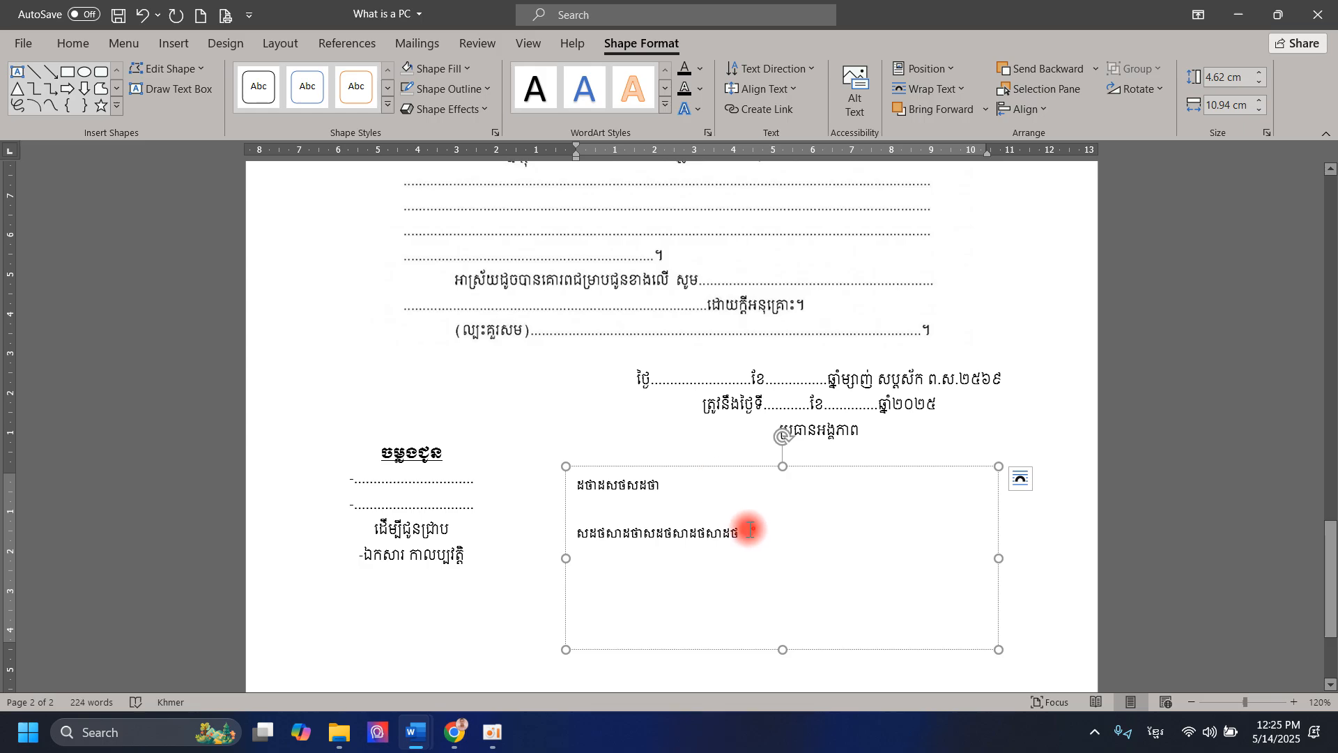
{"action": "left_click_drag", "start_coordinate": [753, 528], "coordinate": [524, 469]}
{"action": "left_click", "coordinate": [748, 539]}
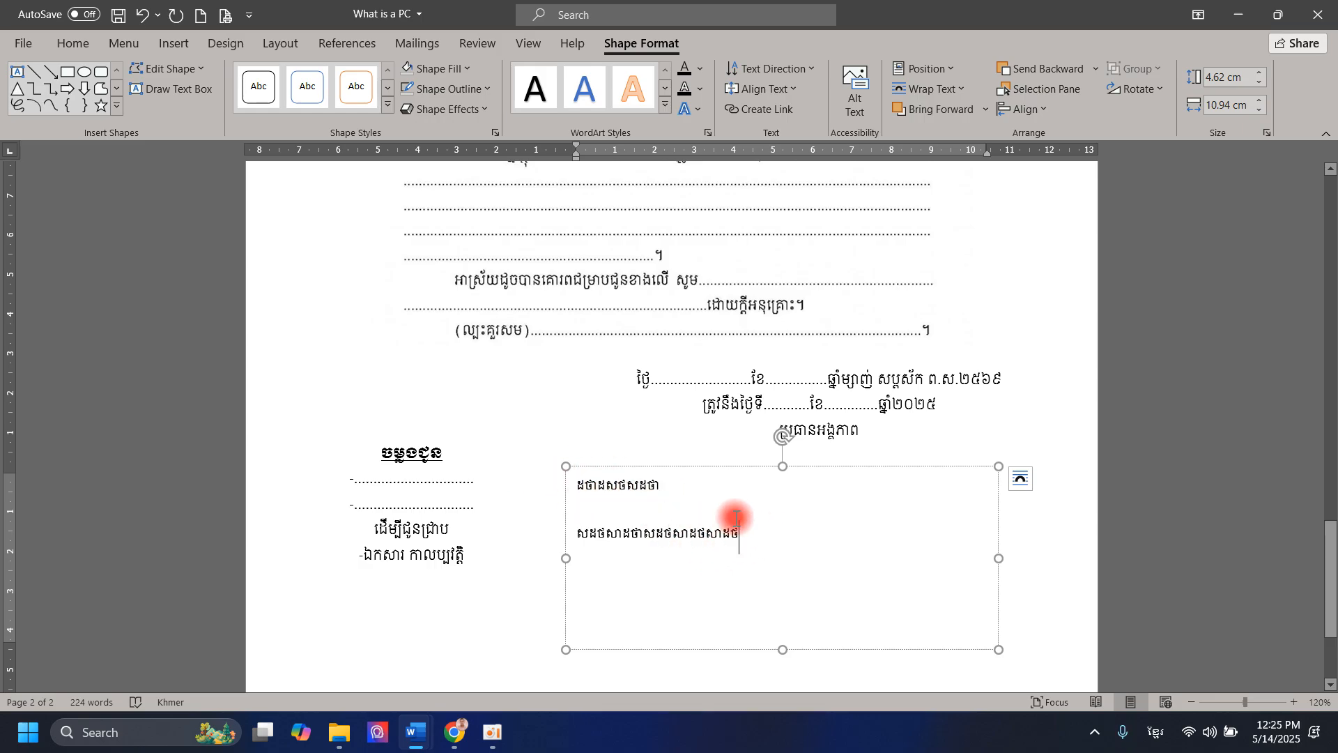
{"action": "left_click_drag", "start_coordinate": [747, 537], "coordinate": [583, 478]}
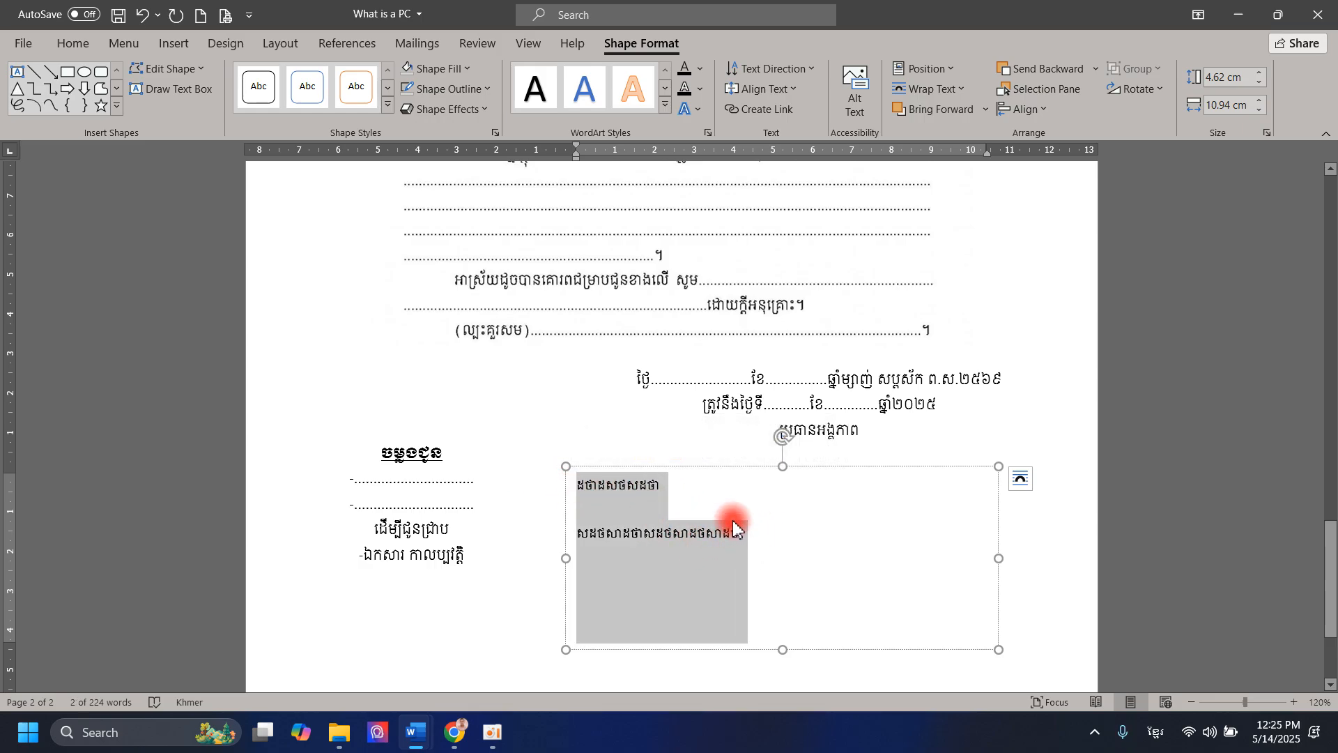
{"action": "left_click", "coordinate": [696, 541]}
{"action": "left_click_drag", "start_coordinate": [734, 554], "coordinate": [577, 476]}
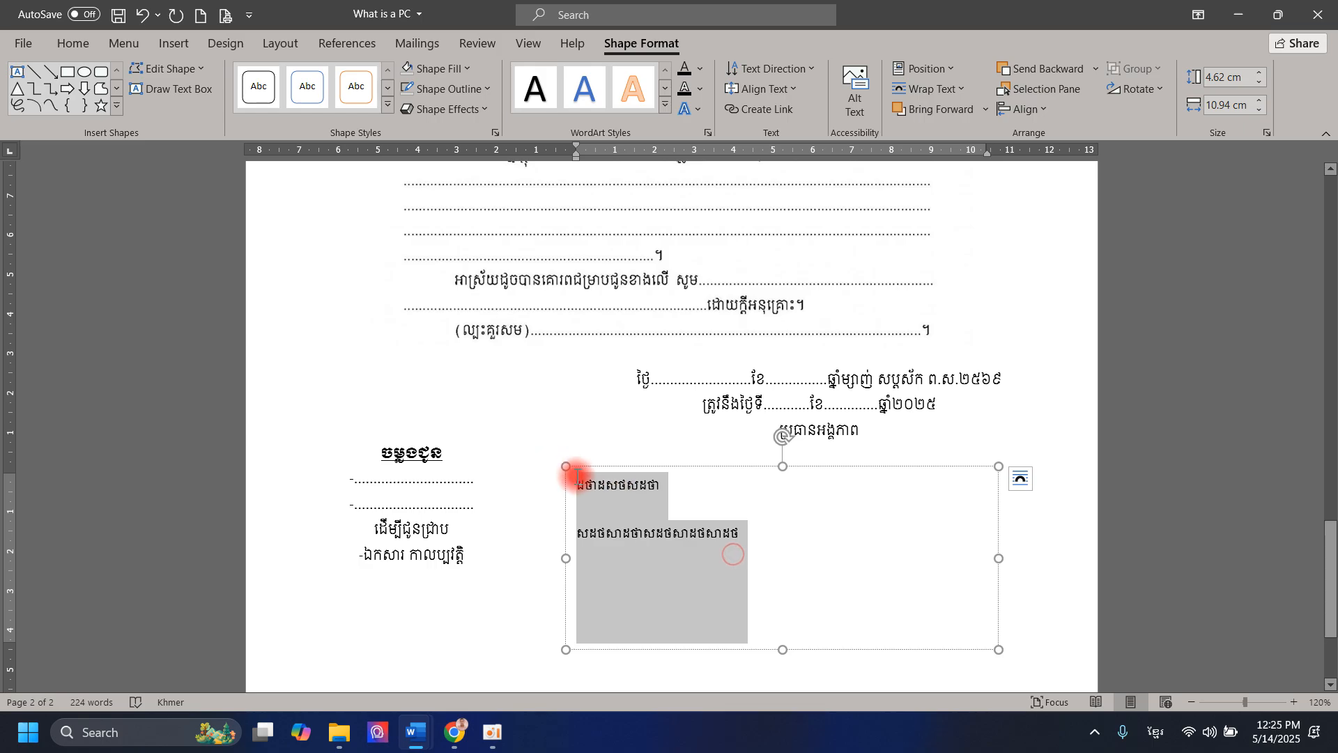
{"action": "left_click", "coordinate": [792, 546]}
{"action": "left_click", "coordinate": [765, 467]}
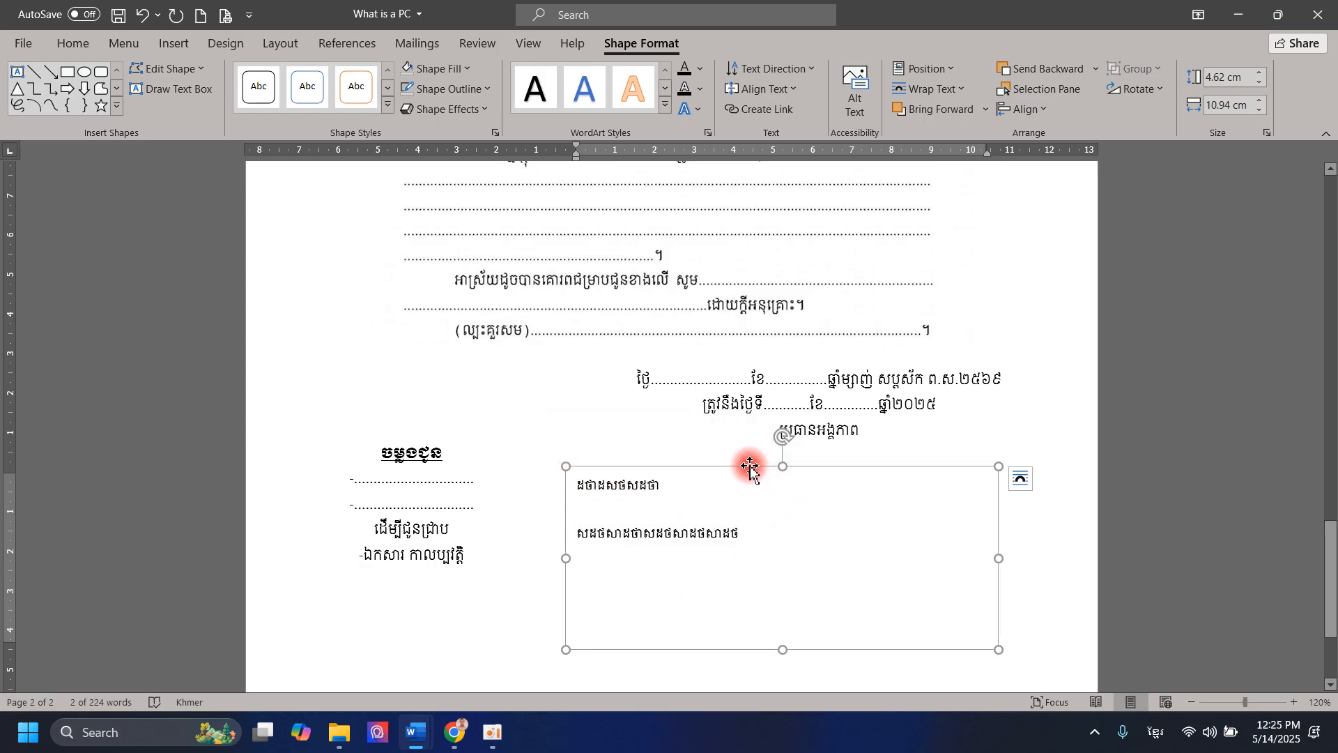
- Format the box's text as Khmer OS Siemreap size 11 and move it up under the date lines
{"action": "left_click", "coordinate": [77, 46]}
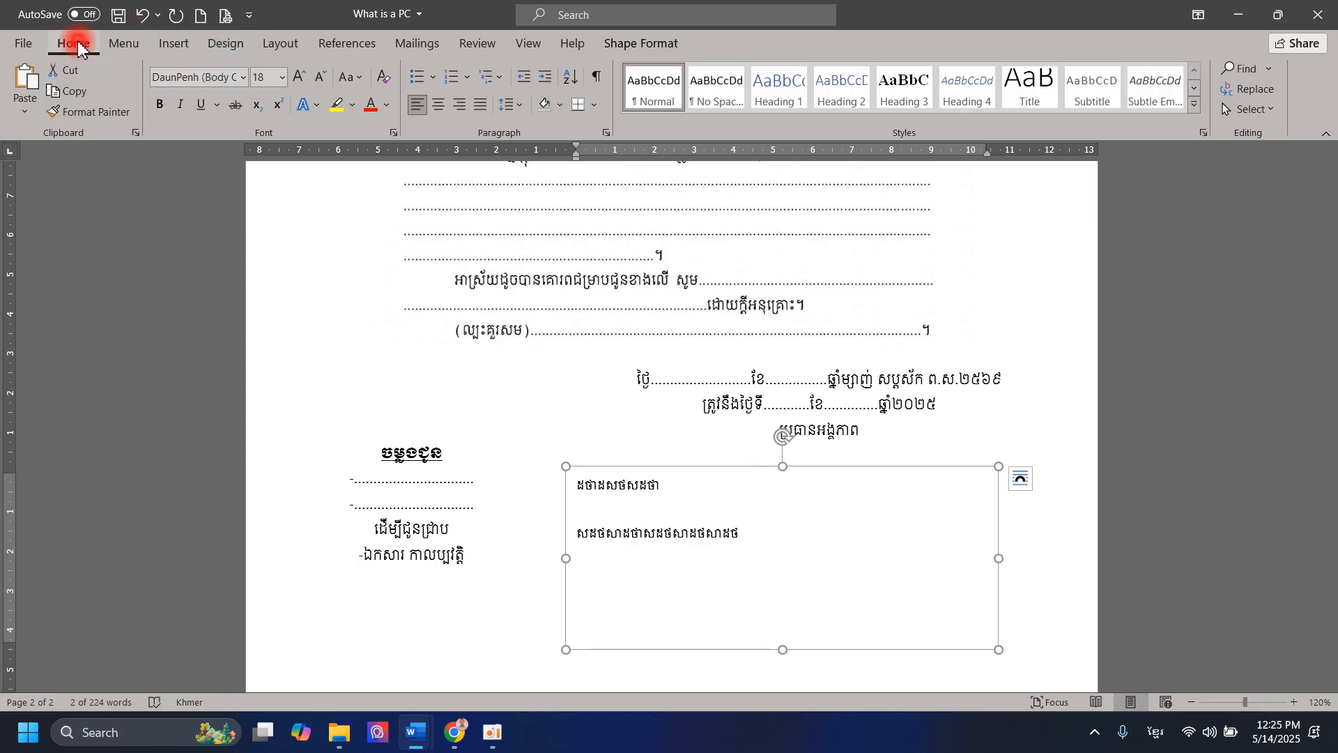
{"action": "left_click", "coordinate": [242, 78]}
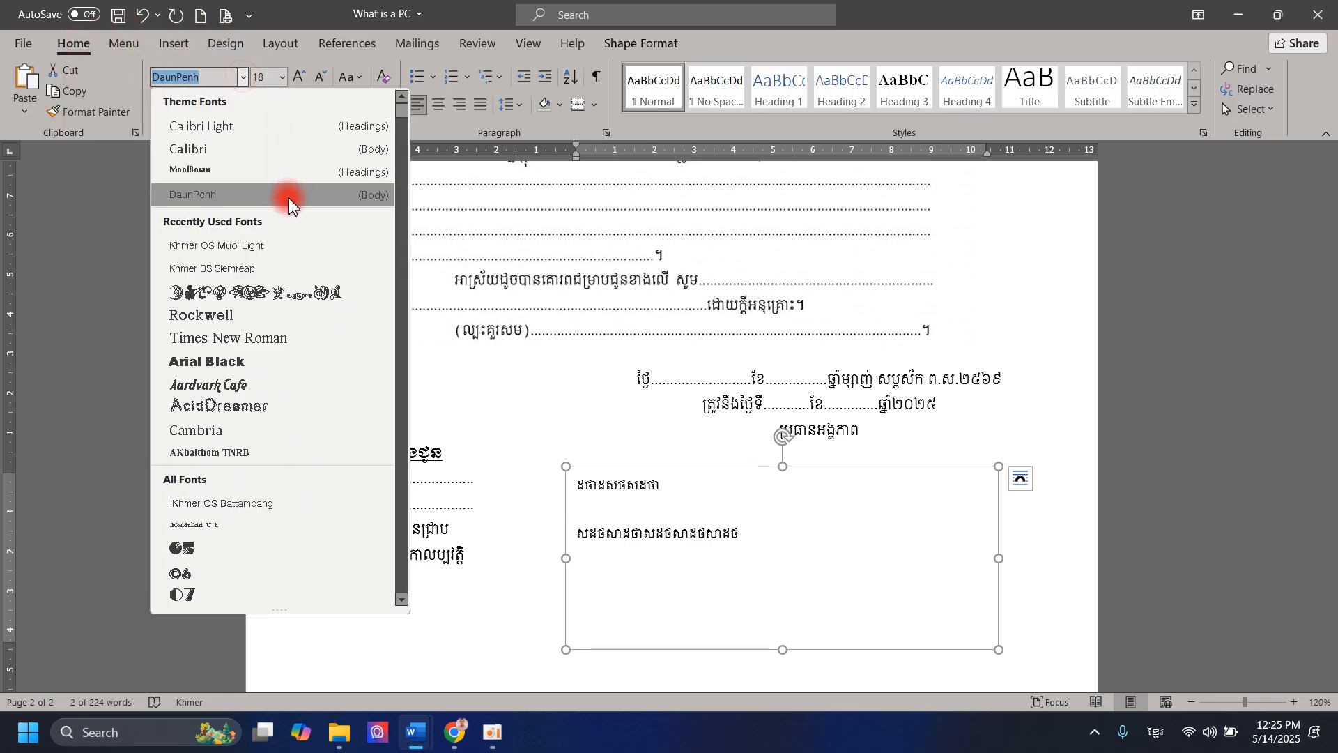
{"action": "left_click", "coordinate": [228, 277]}
{"action": "left_click", "coordinate": [281, 78]}
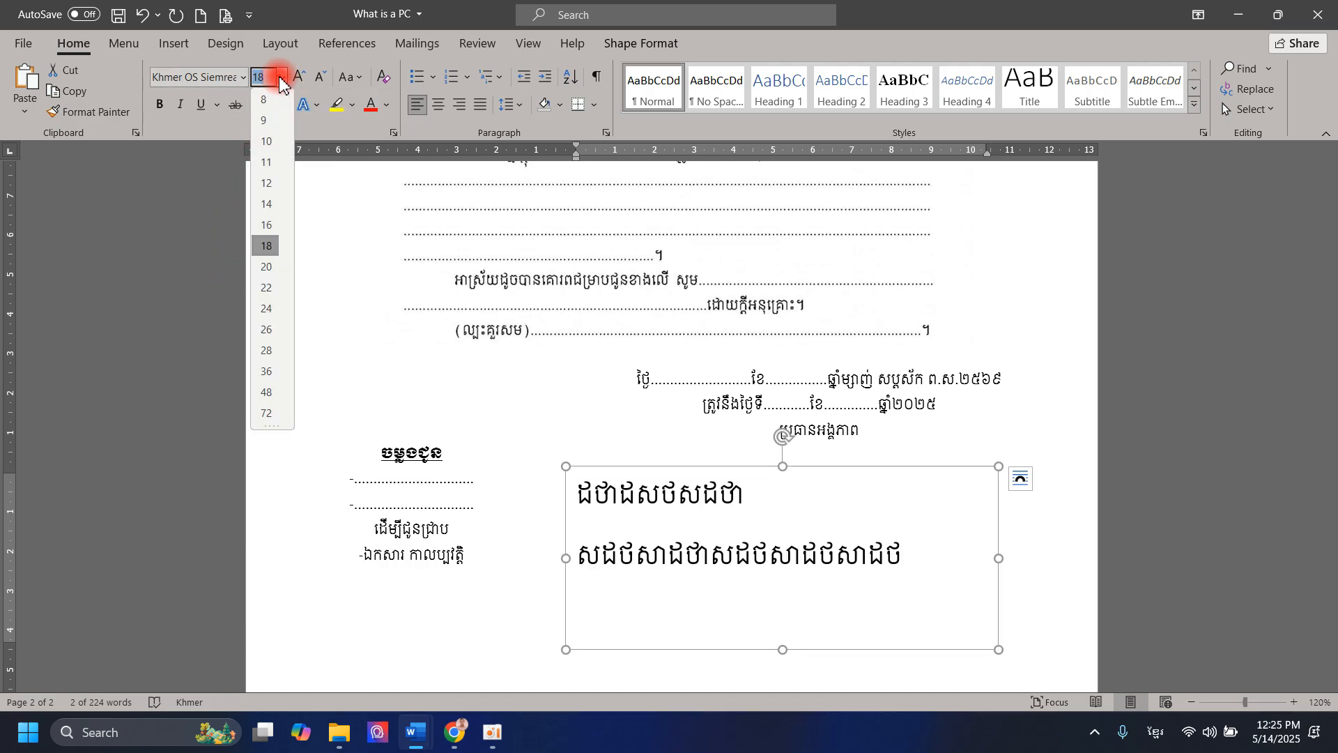
{"action": "left_click", "coordinate": [266, 166]}
{"action": "left_click_drag", "start_coordinate": [623, 461], "coordinate": [597, 422]}
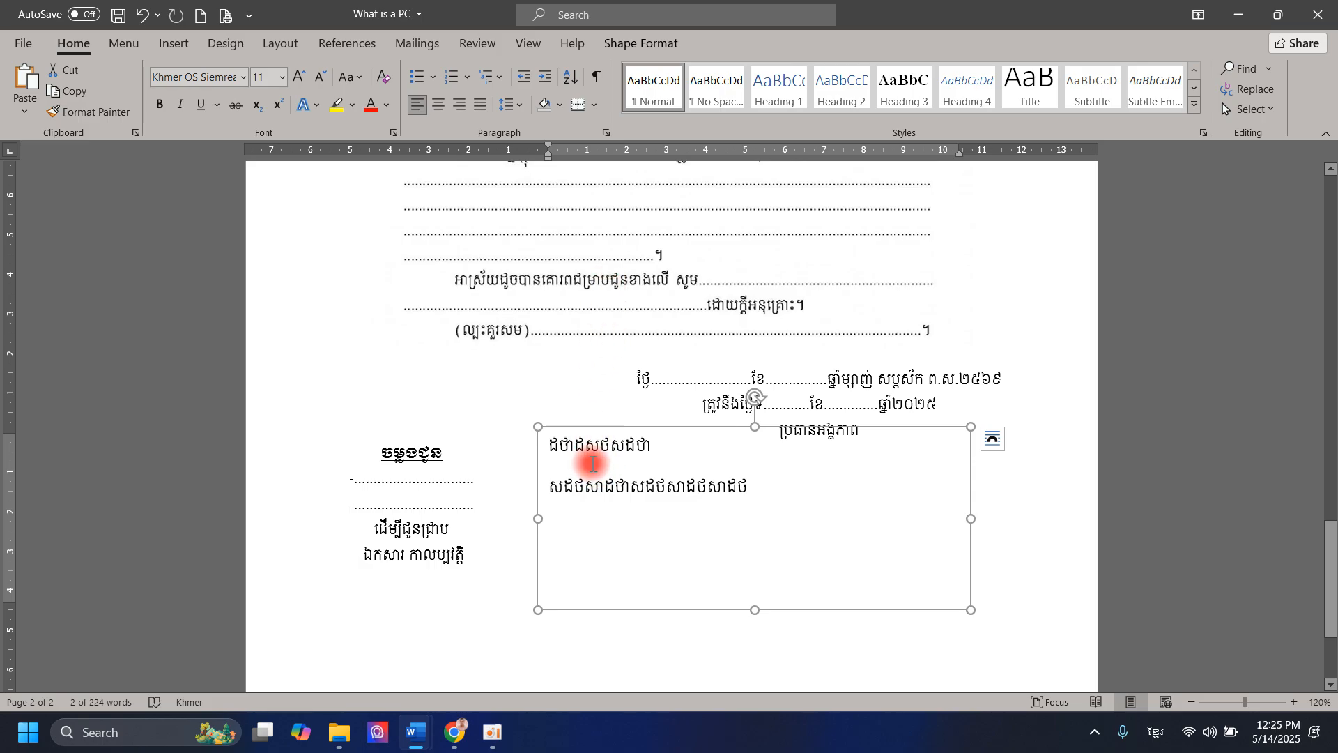
- Give the box's paragraphs single line spacing with 0 pt after, then nudge the box down-right
{"action": "left_click", "coordinate": [605, 133]}
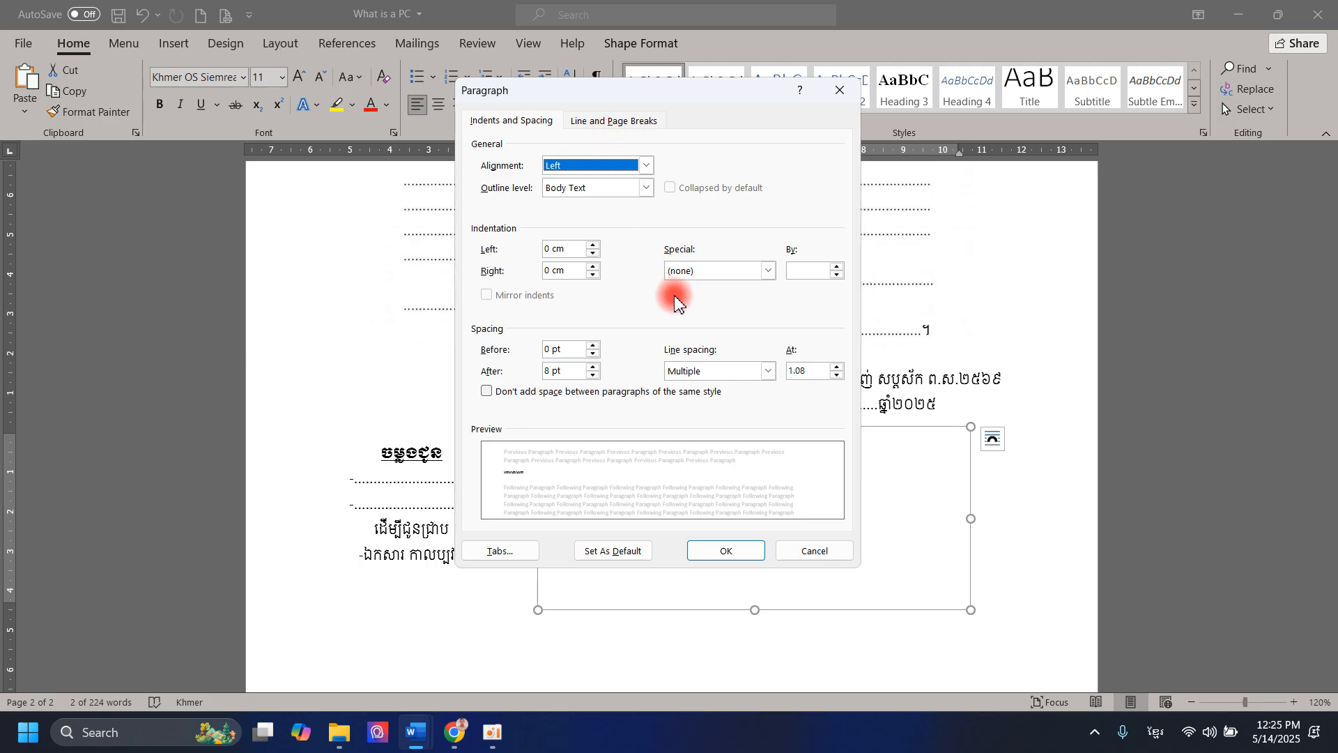
{"action": "left_click_drag", "start_coordinate": [690, 95], "coordinate": [948, 73]}
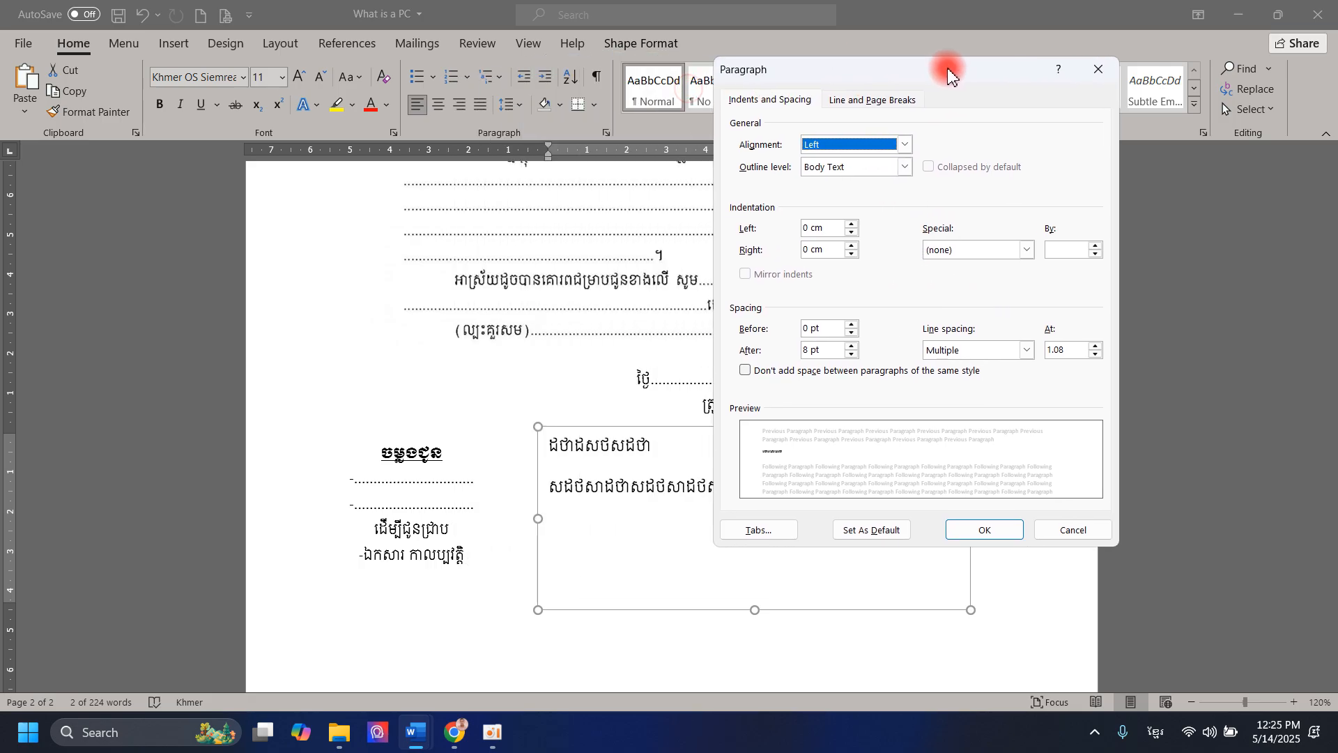
{"action": "left_click", "coordinate": [960, 355]}
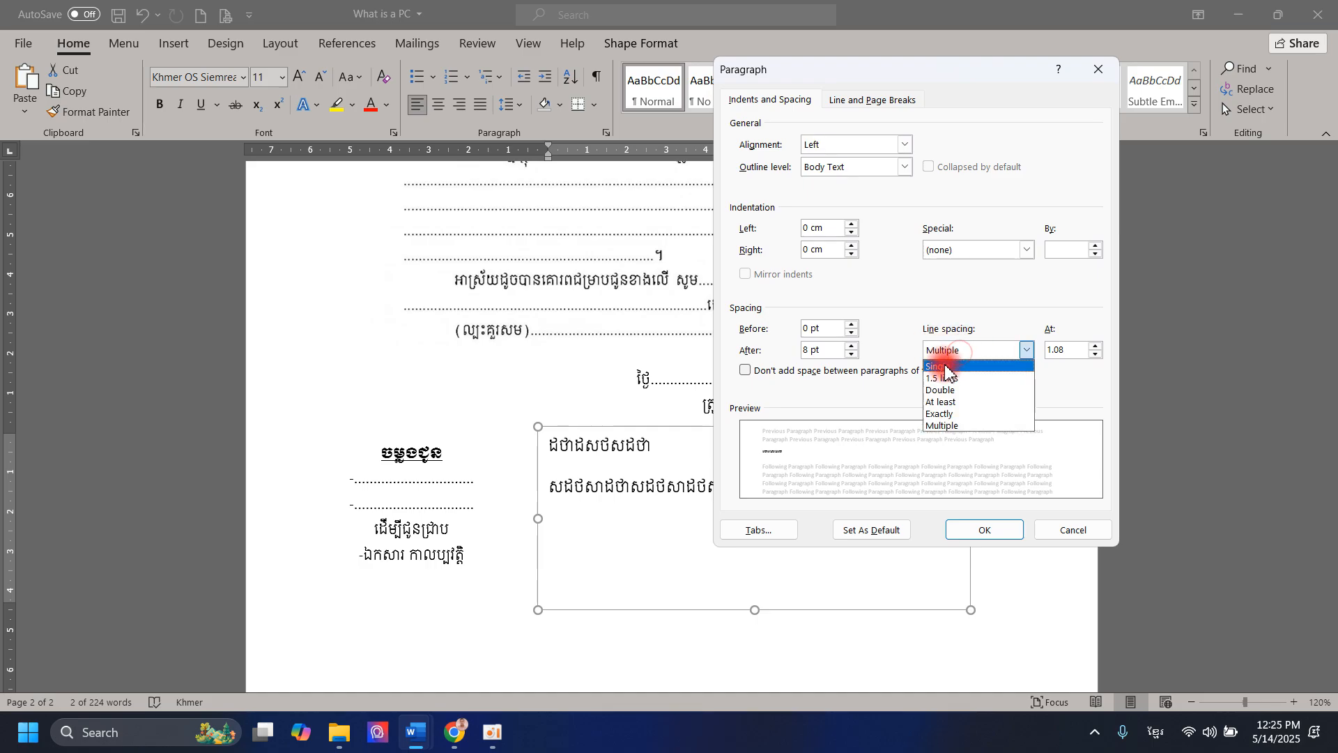
{"action": "left_click", "coordinate": [945, 367]}
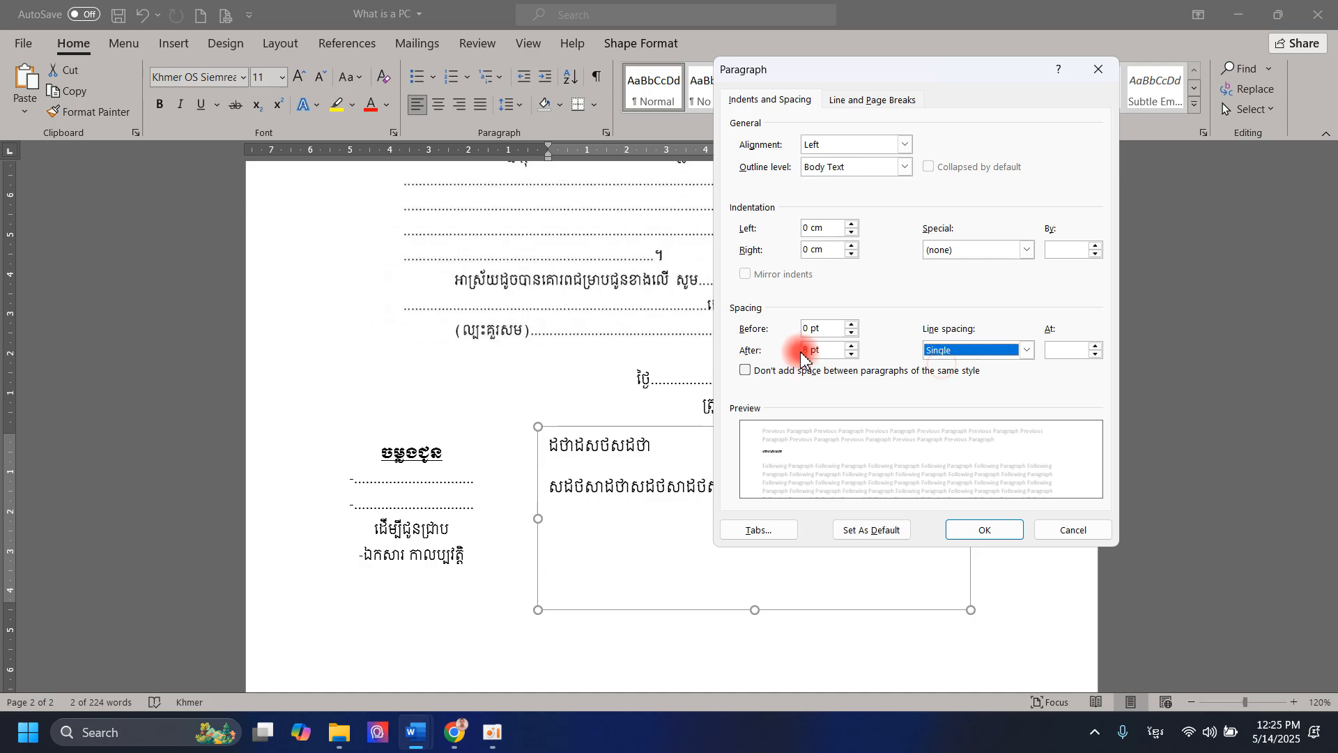
{"action": "left_click_drag", "start_coordinate": [815, 354], "coordinate": [843, 354]}
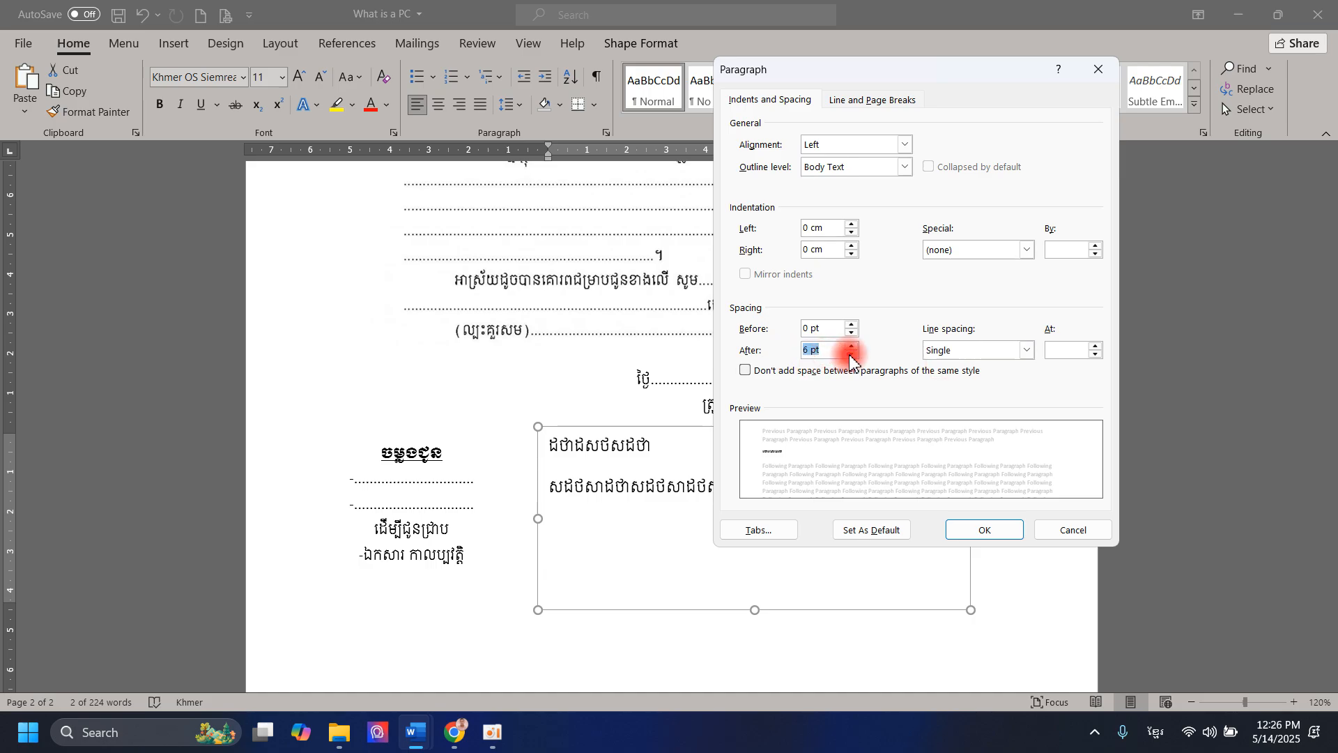
{"action": "left_click", "coordinate": [850, 358]}
{"action": "left_click", "coordinate": [852, 346]}
{"action": "left_click", "coordinate": [993, 537]}
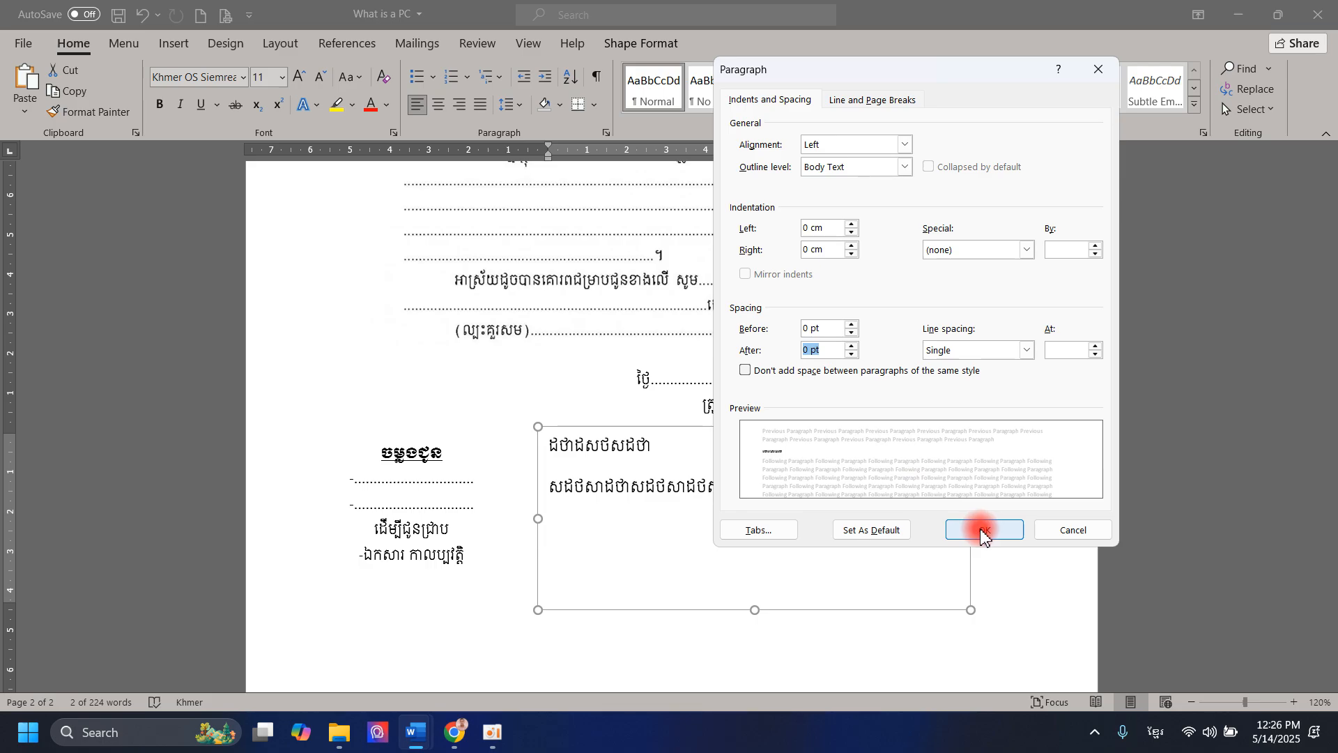
{"action": "left_click_drag", "start_coordinate": [776, 427], "coordinate": [492, 439]}
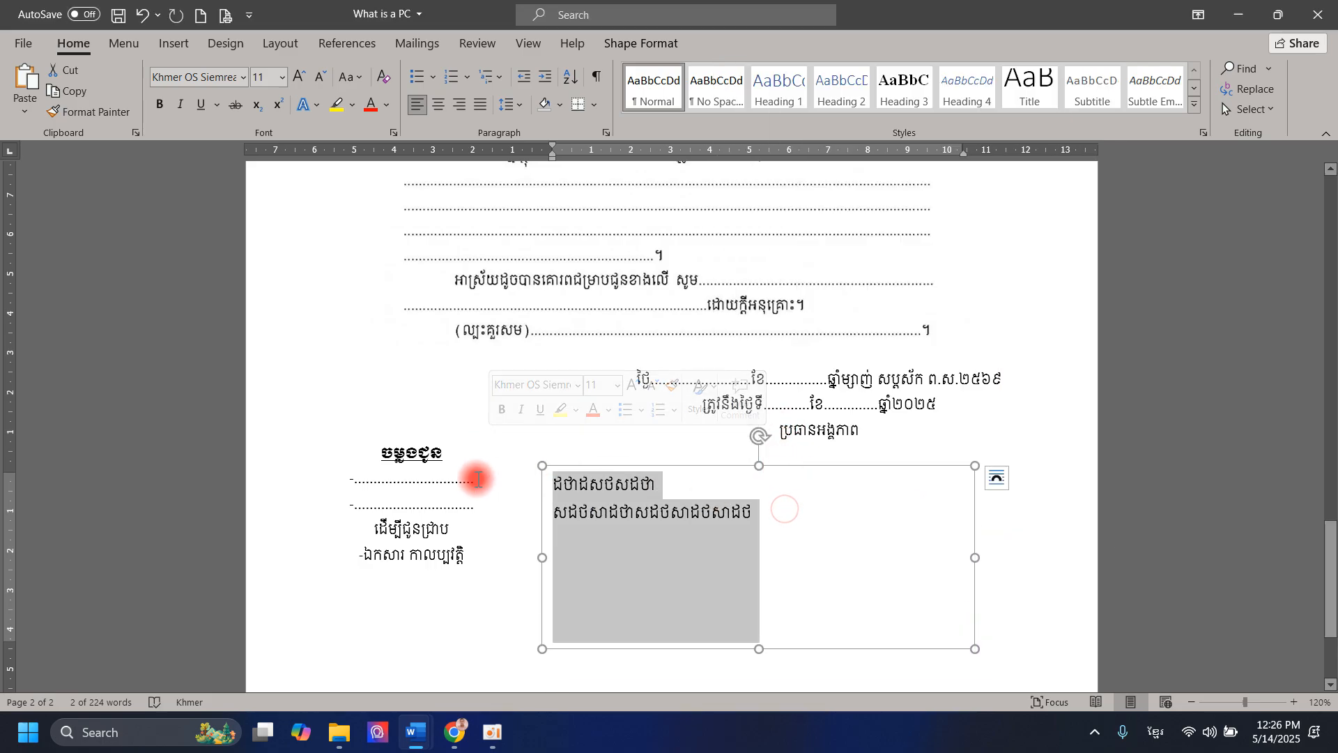
- Delete the leading spaces before the second Khmer line and center both lines
{"action": "left_click", "coordinate": [433, 103]}
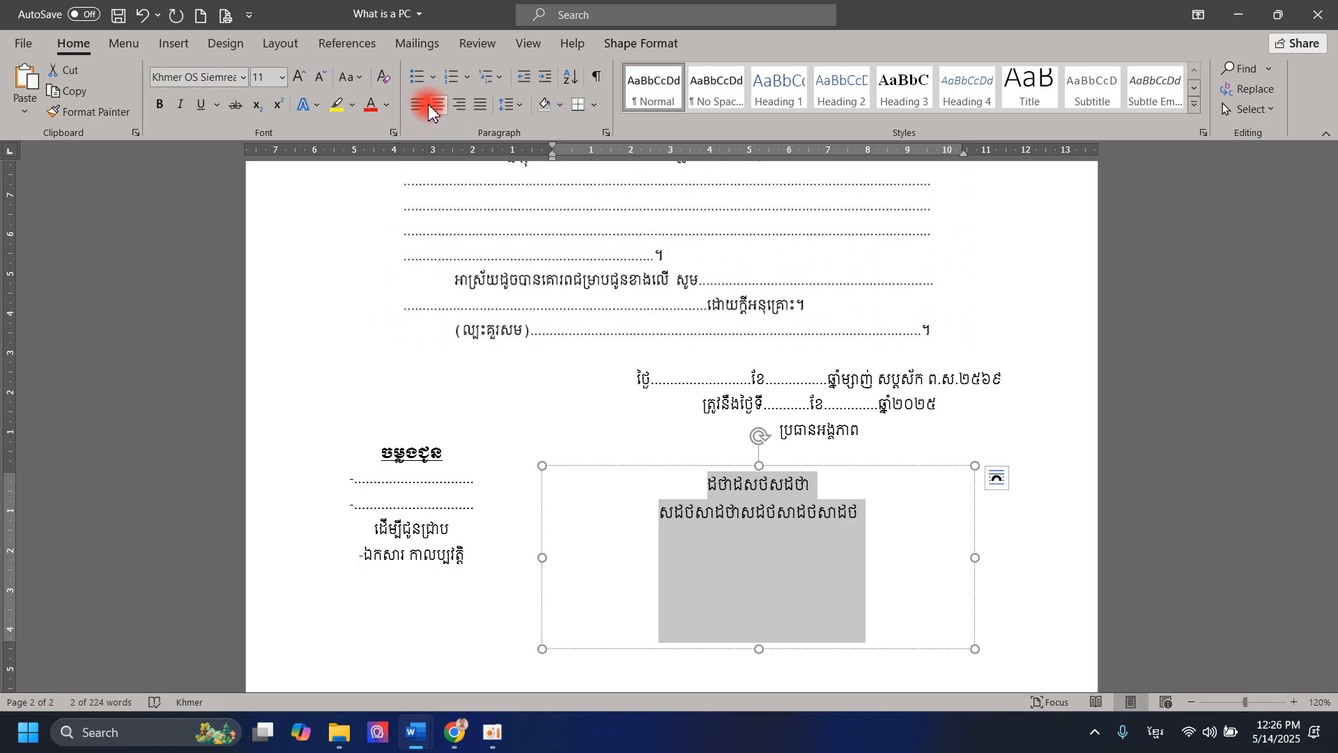
{"action": "left_click", "coordinate": [435, 108]}
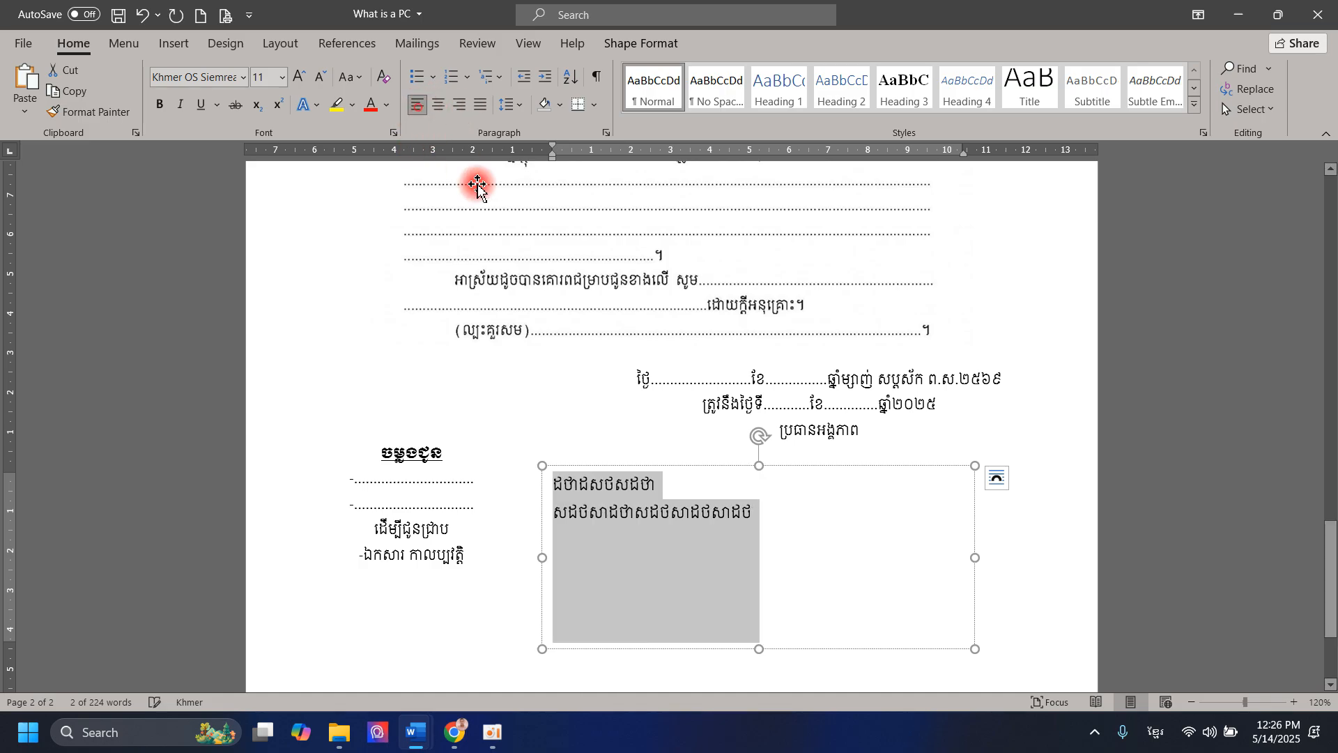
{"action": "left_click", "coordinate": [561, 516]}
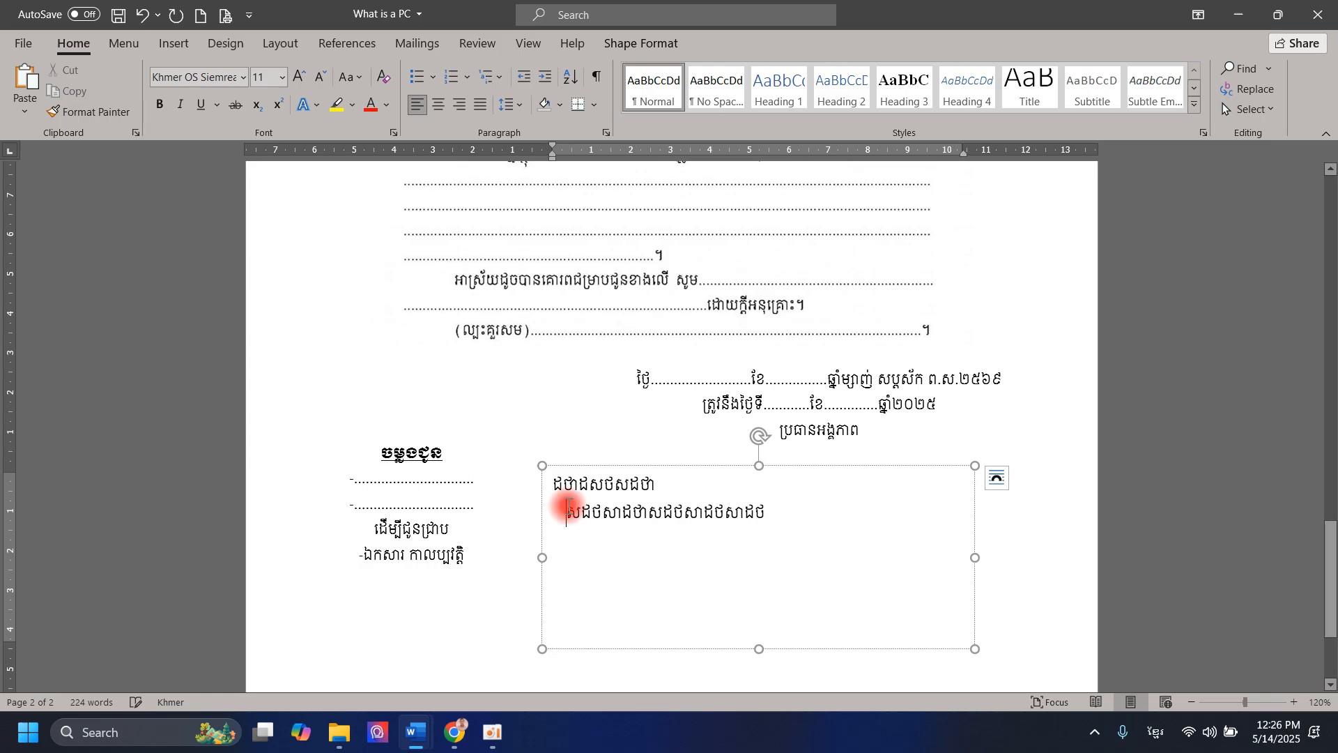
{"action": "key", "text": "BackSpace"}
{"action": "key", "text": "BackSpace"}
{"action": "key", "text": "BackSpace"}
{"action": "key", "text": "BackSpace"}
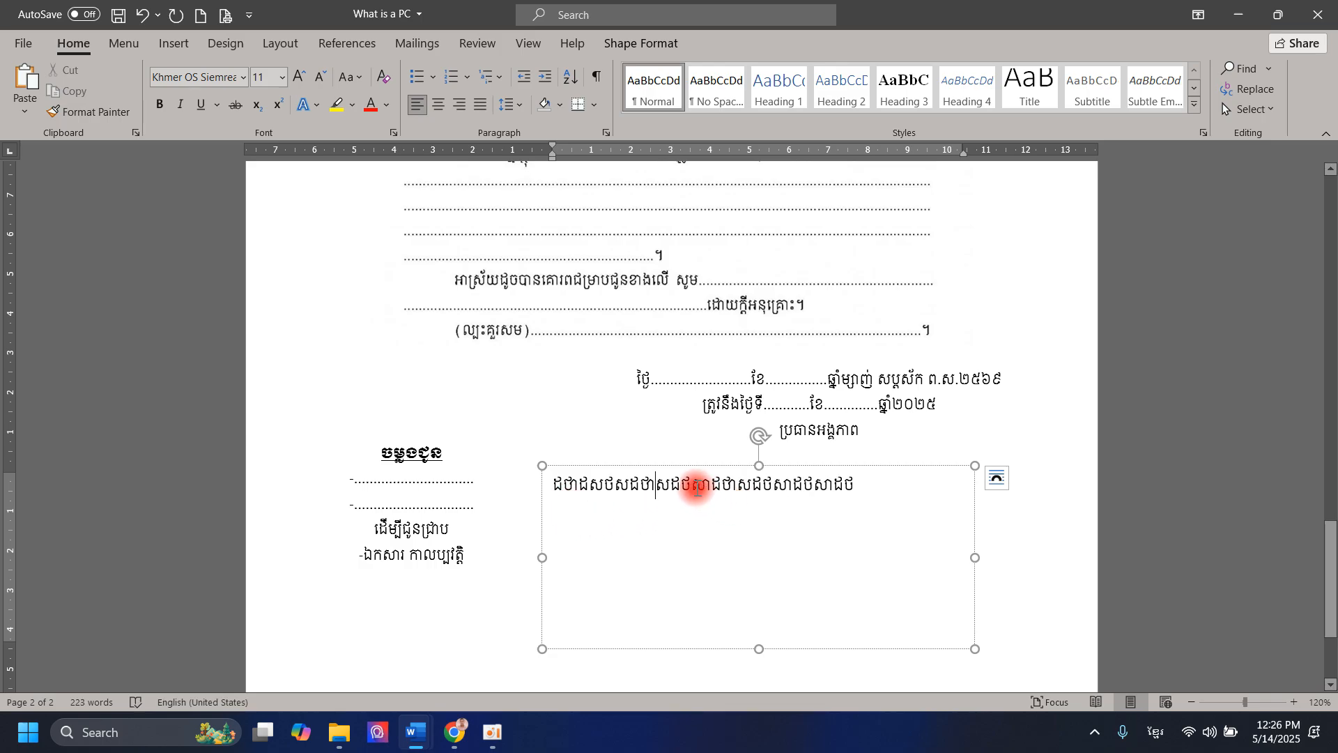
{"action": "key", "text": "Return"}
{"action": "left_click_drag", "start_coordinate": [698, 499], "coordinate": [494, 470]}
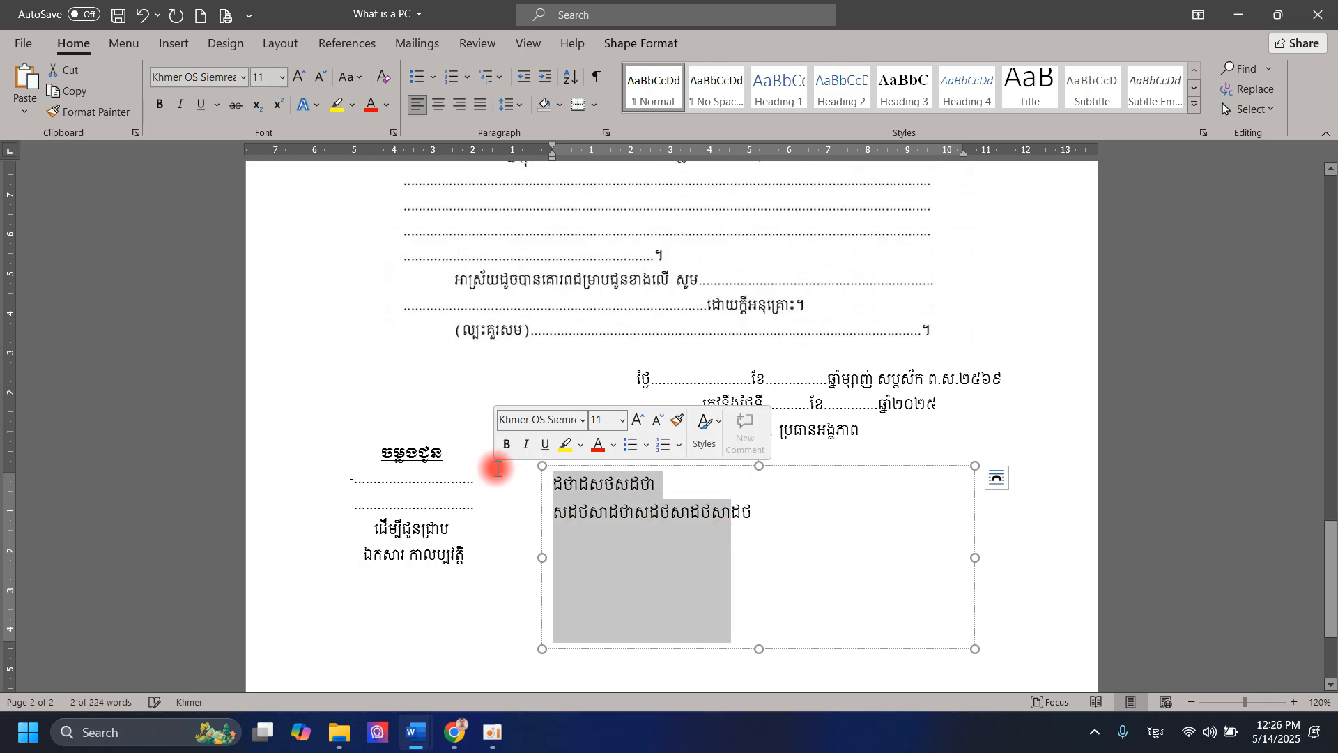
{"action": "left_click", "coordinate": [438, 106]}
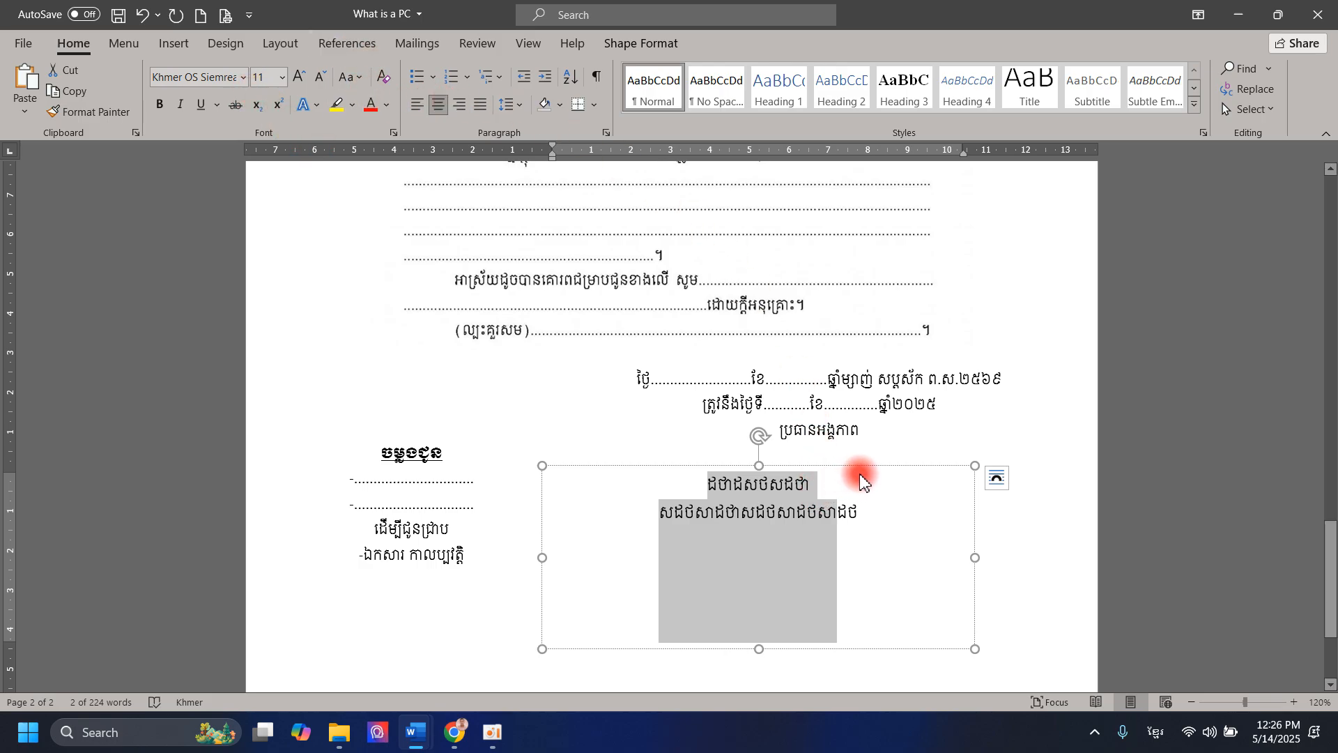
- Nudge the signature text box beside the recipient list, shorten its height, and copy it
{"action": "mouse_move", "coordinate": [860, 469]}
{"action": "left_mouse_down"}
{"action": "mouse_move", "coordinate": [870, 457]}
{"action": "mouse_move", "coordinate": [923, 472]}
{"action": "mouse_move", "coordinate": [818, 475]}
{"action": "mouse_move", "coordinate": [848, 481]}
{"action": "mouse_move", "coordinate": [863, 466]}
{"action": "mouse_move", "coordinate": [850, 475]}
{"action": "left_mouse_up"}
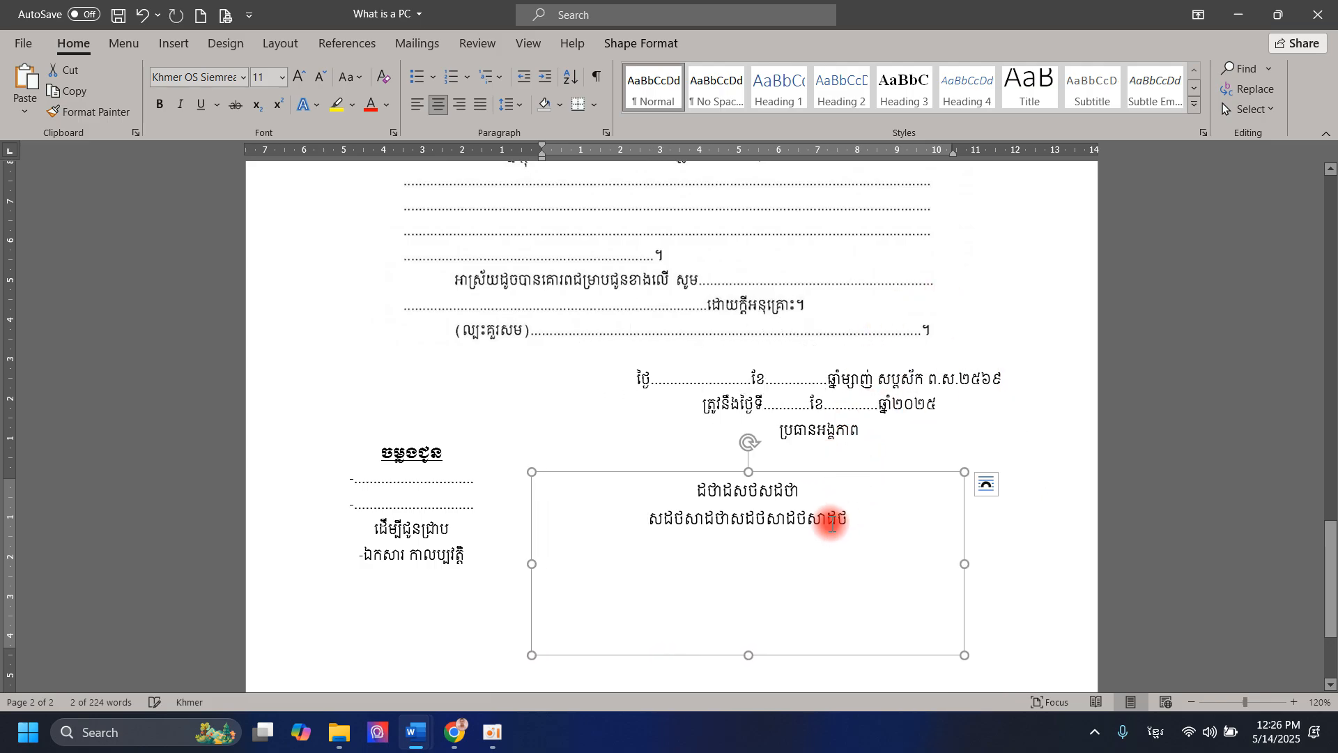
{"action": "left_click_drag", "start_coordinate": [745, 655], "coordinate": [746, 587]}
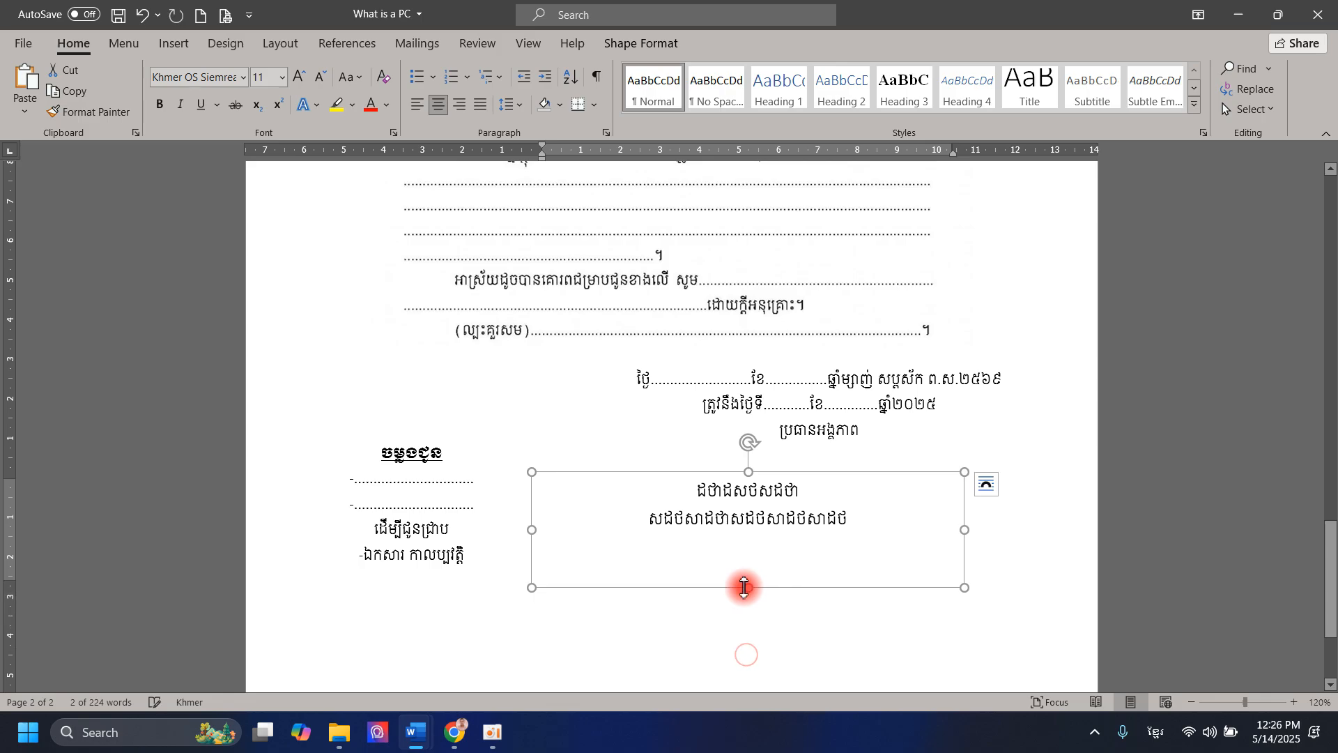
{"action": "right_click", "coordinate": [741, 588]}
{"action": "left_click", "coordinate": [768, 181]}
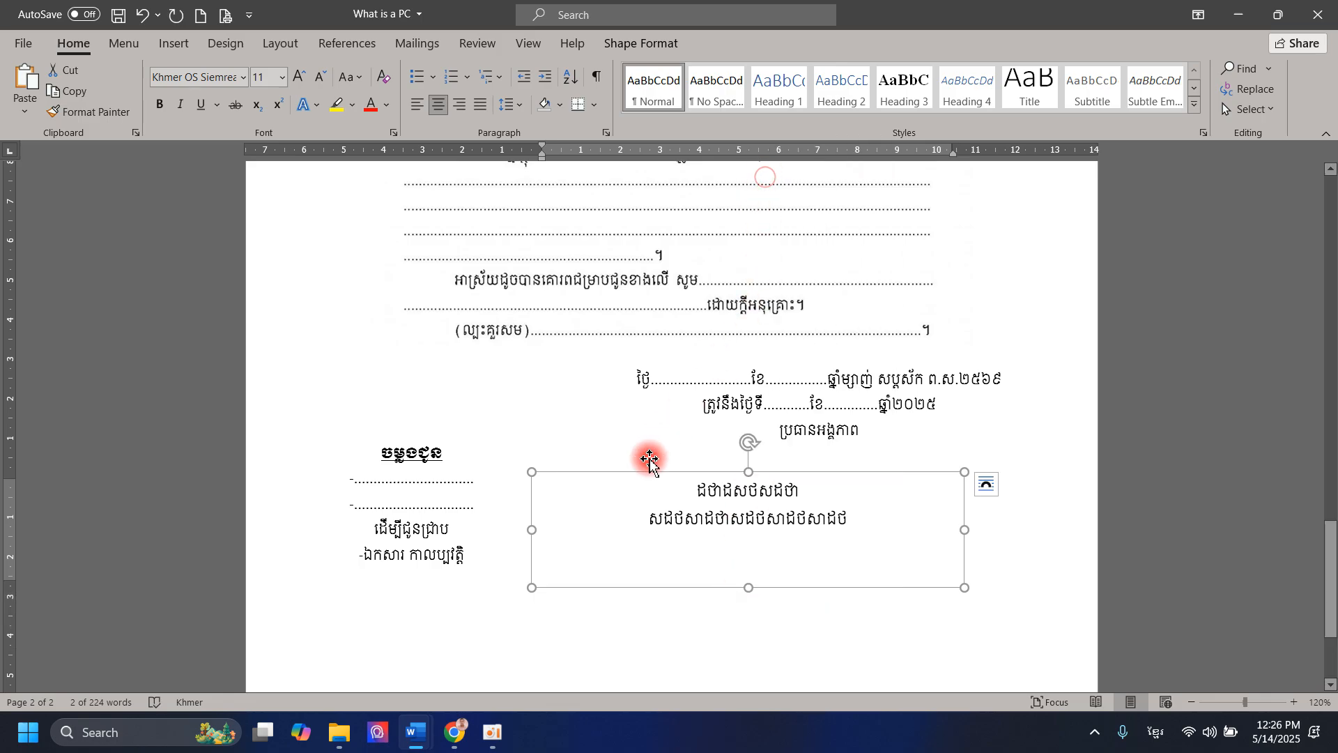
- Paste a copy of the box and position it at the upper right beneath the national motto
{"action": "right_click", "coordinate": [604, 444]}
{"action": "left_click", "coordinate": [646, 244]}
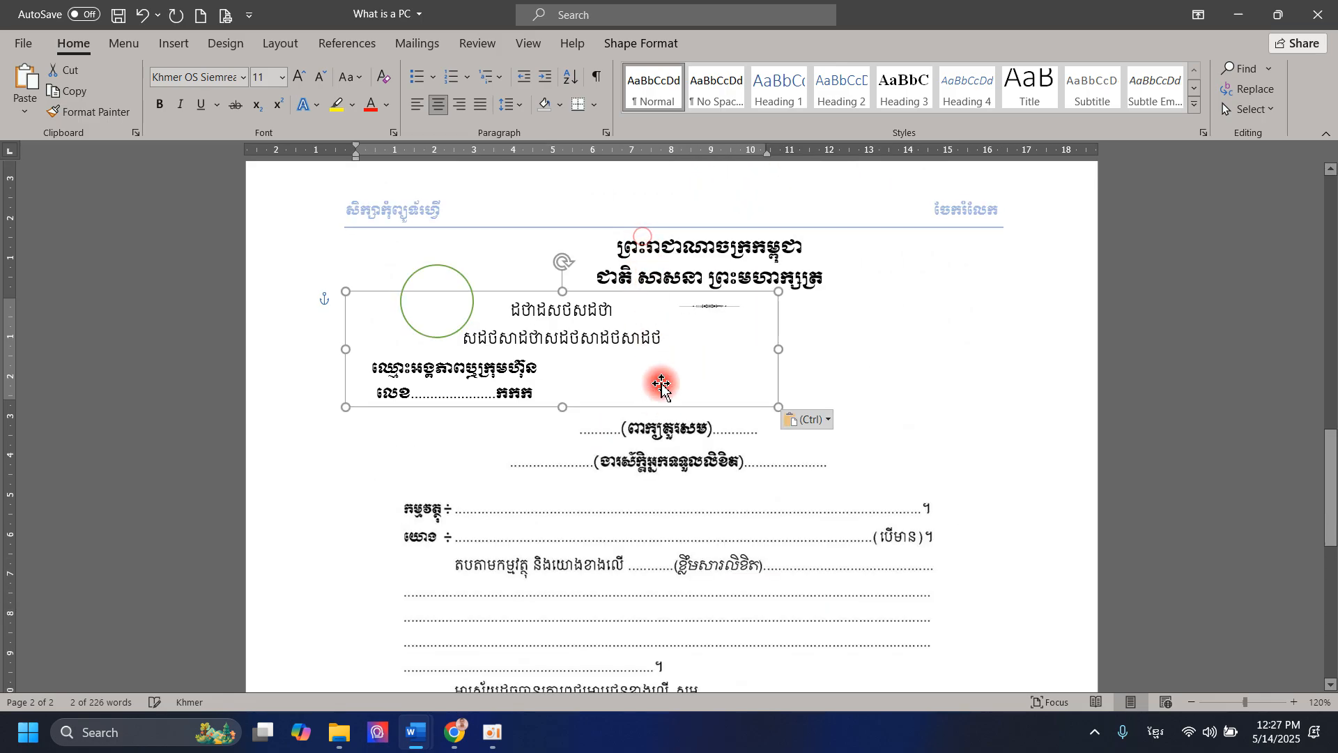
{"action": "left_click_drag", "start_coordinate": [657, 409], "coordinate": [933, 435]}
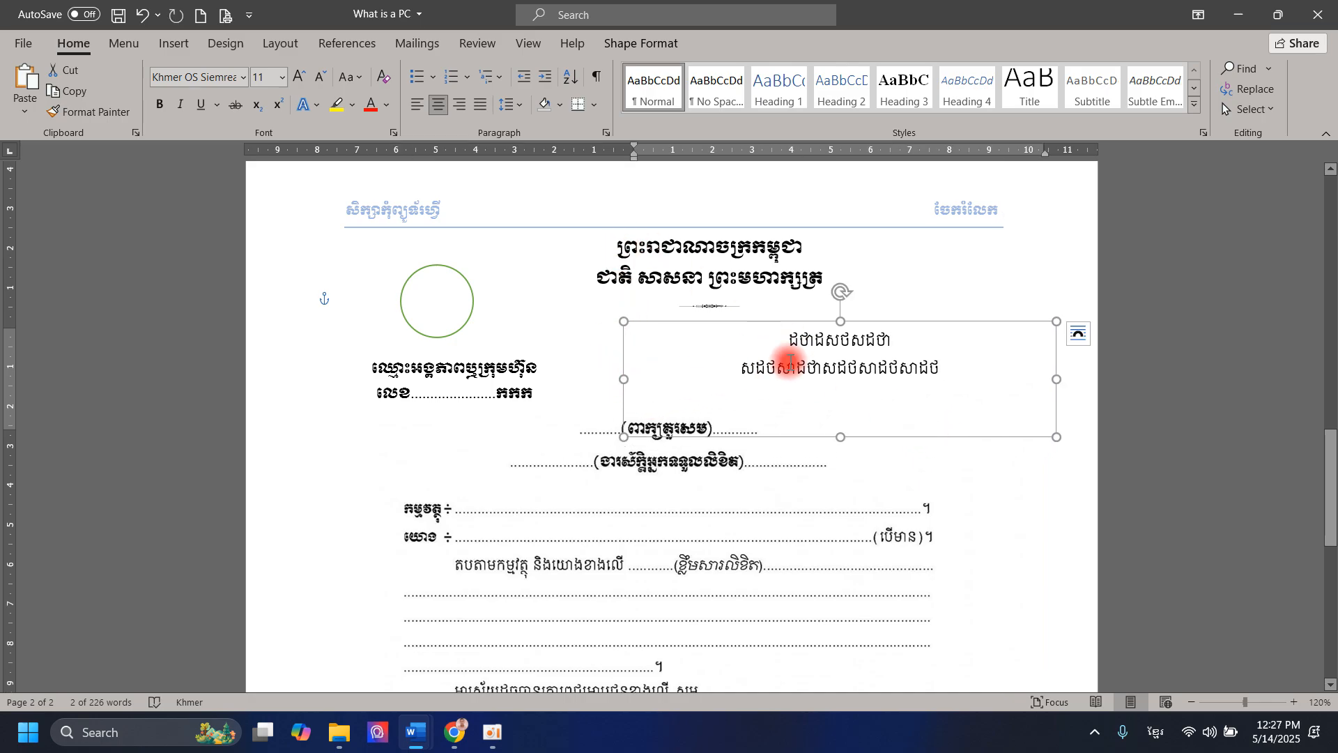
{"action": "mouse_move", "coordinate": [801, 436]}
{"action": "left_mouse_down"}
{"action": "mouse_move", "coordinate": [762, 590]}
{"action": "mouse_move", "coordinate": [777, 406]}
{"action": "mouse_move", "coordinate": [807, 440]}
{"action": "left_mouse_up"}
{"action": "scroll", "coordinate": [795, 442], "scroll_direction": "down", "scroll_amount": 5}
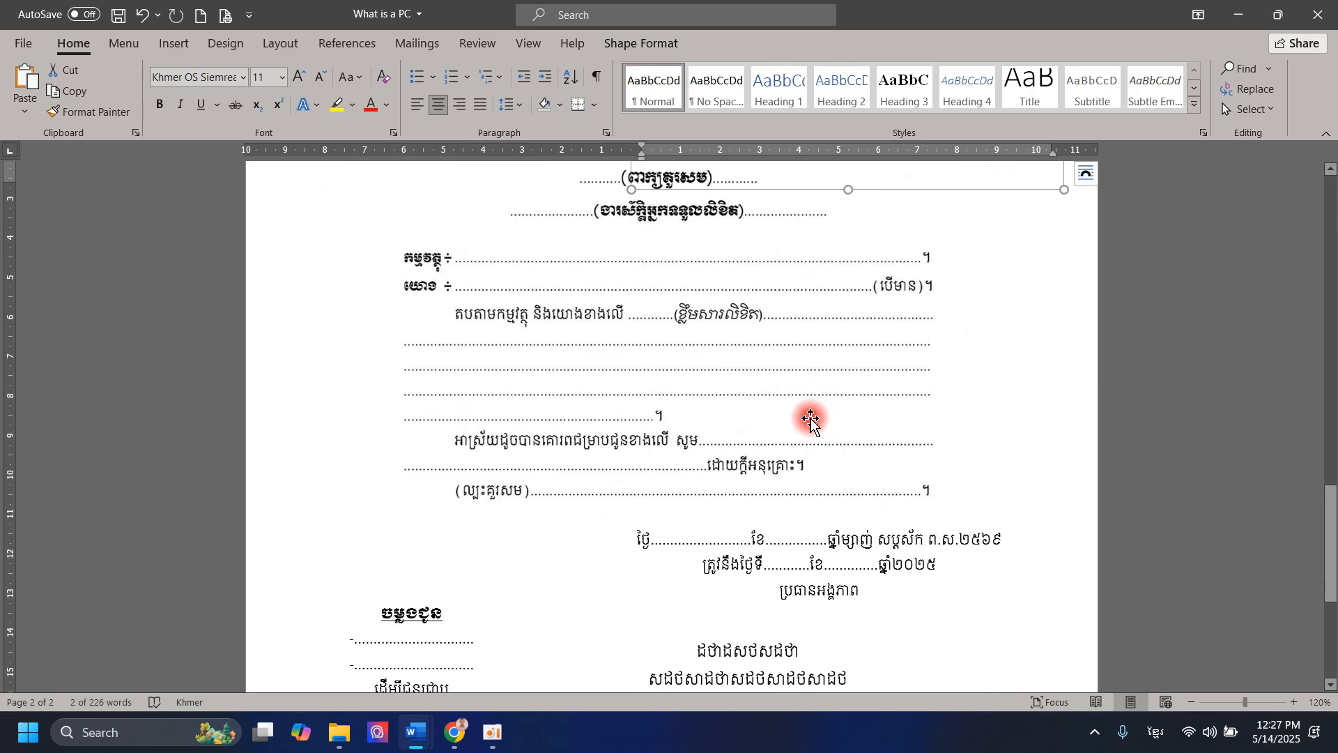
{"action": "scroll", "coordinate": [803, 460], "scroll_direction": "down", "scroll_amount": 4}
{"action": "left_click", "coordinate": [798, 478]}
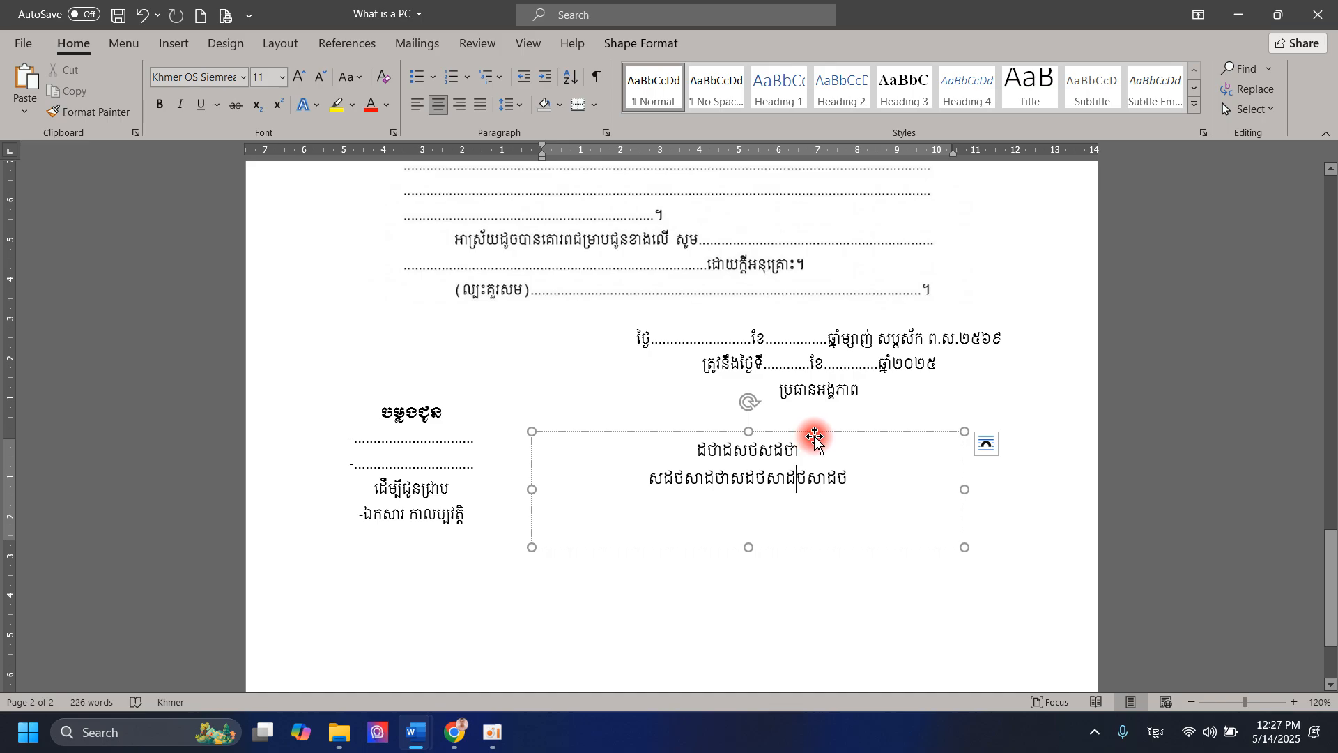
{"action": "scroll", "coordinate": [816, 438], "scroll_direction": "up", "scroll_amount": 3}
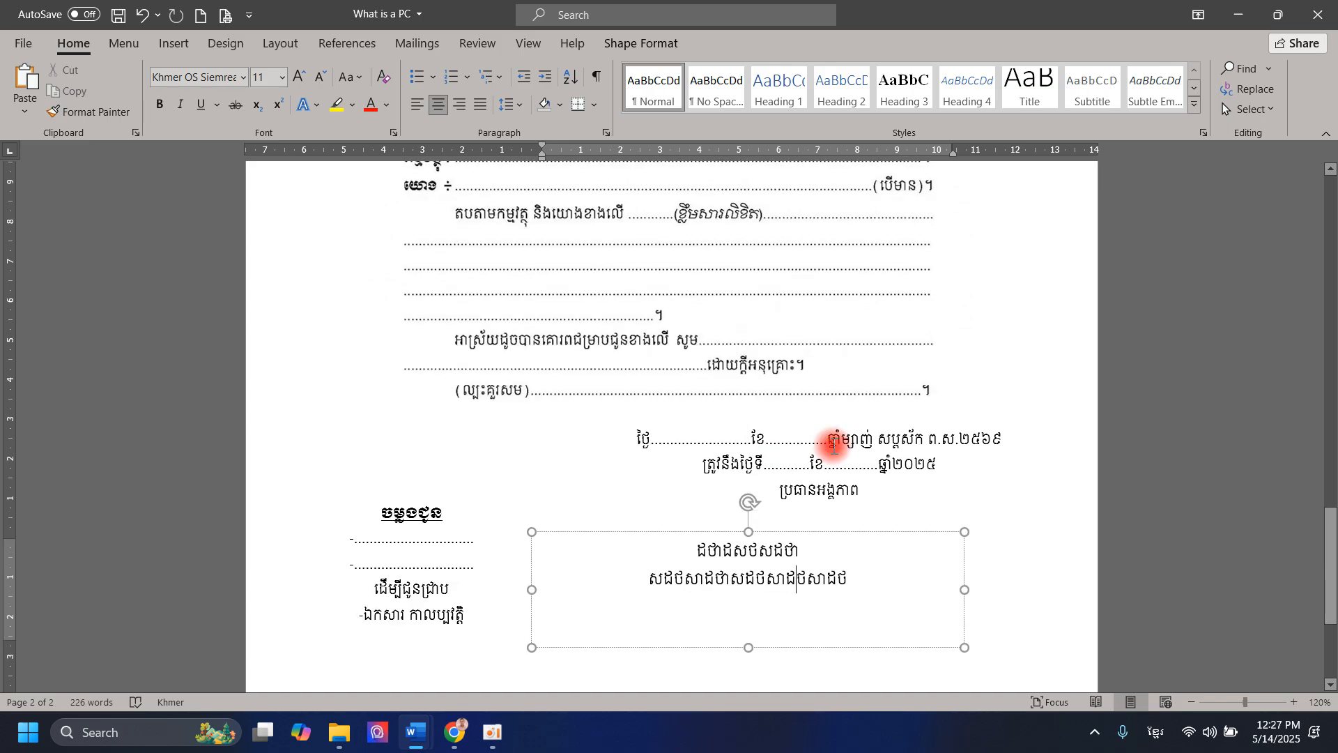